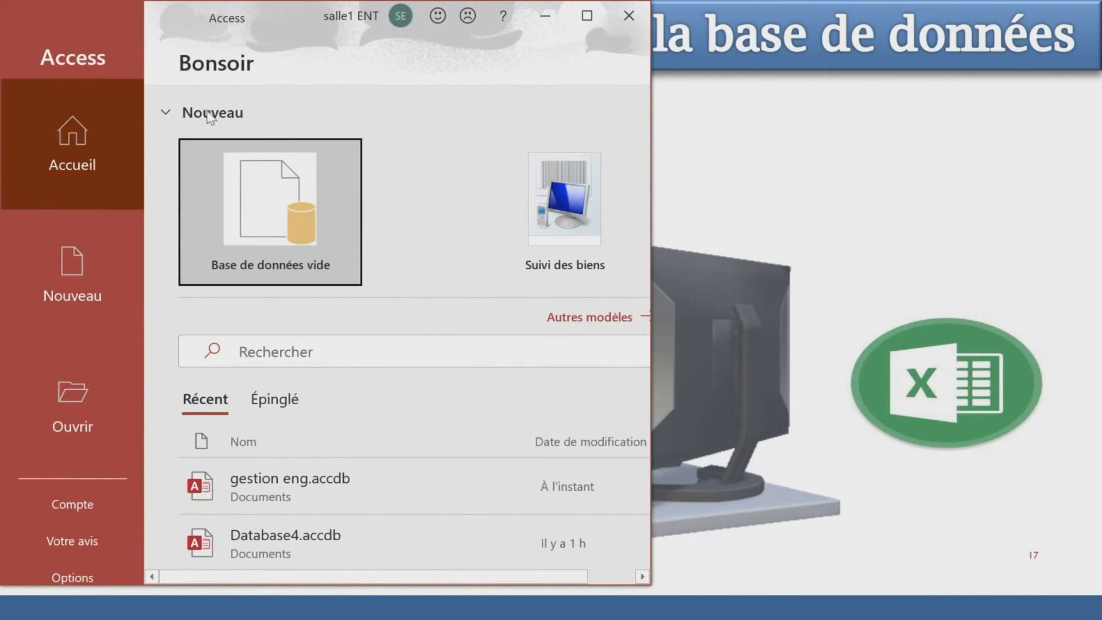
# Start a new blank database and enter gestion enfant as its file name.
pyautogui.click(224, 244)
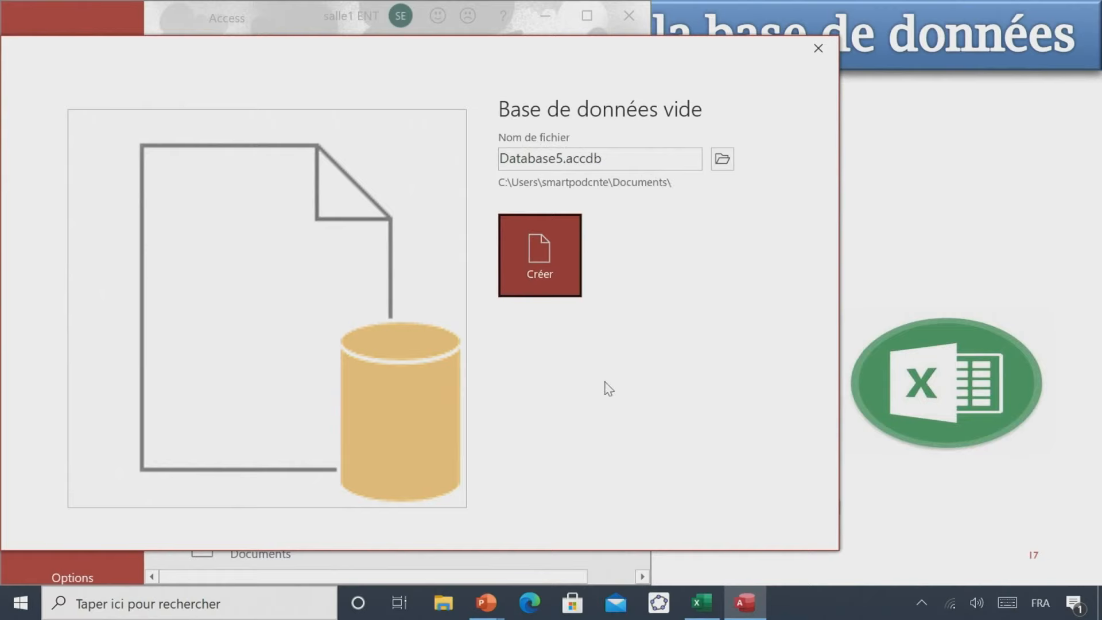
pyautogui.doubleClick(570, 157)
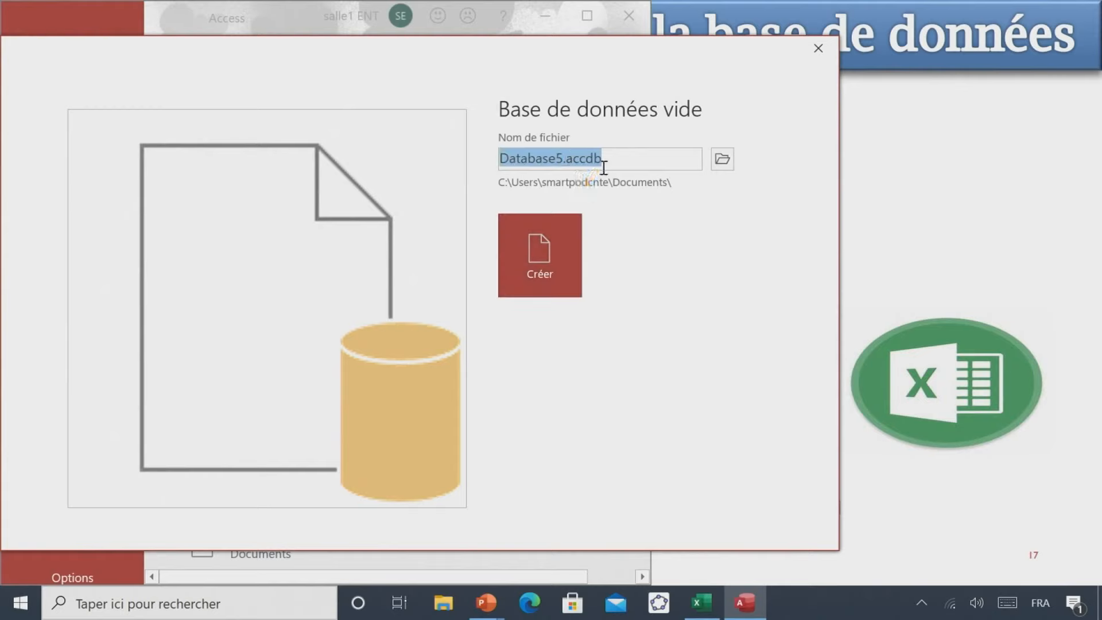
pyautogui.write('gestio')
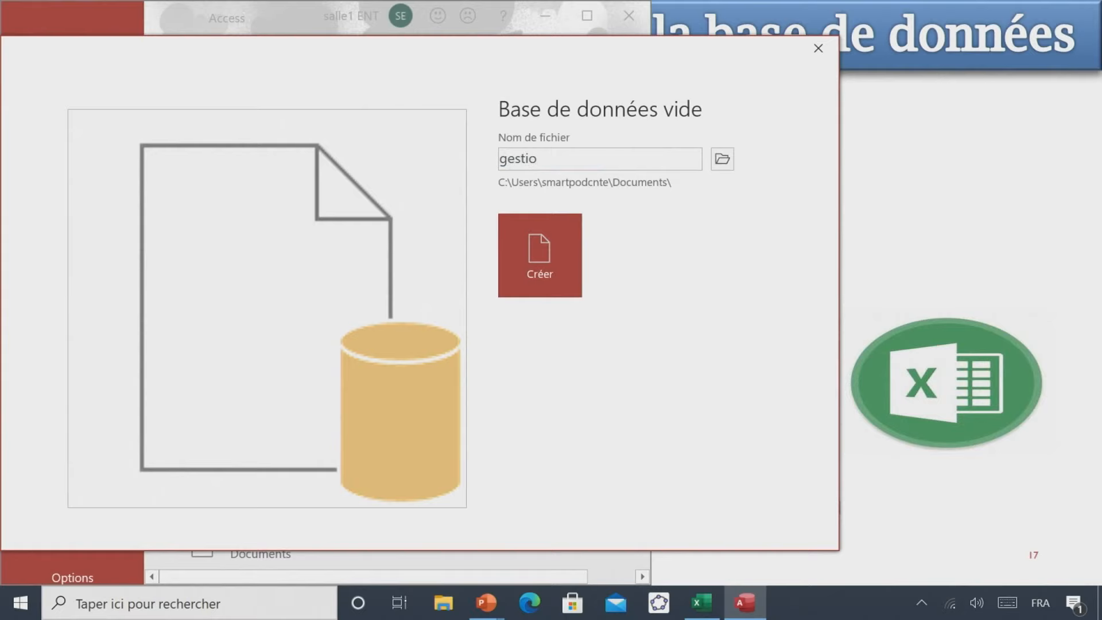
pyautogui.write('n enfant')
# Choose the Bac2021 folder on local disk C: as the storage location and create the gestion enfant database.
pyautogui.click(721, 159)
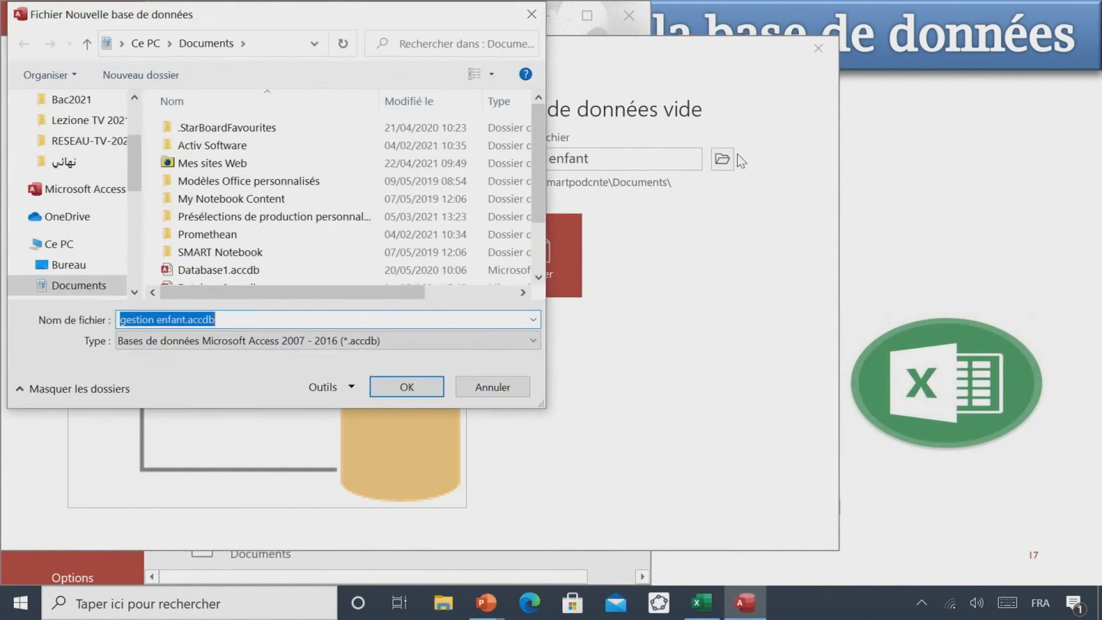
pyautogui.click(77, 267)
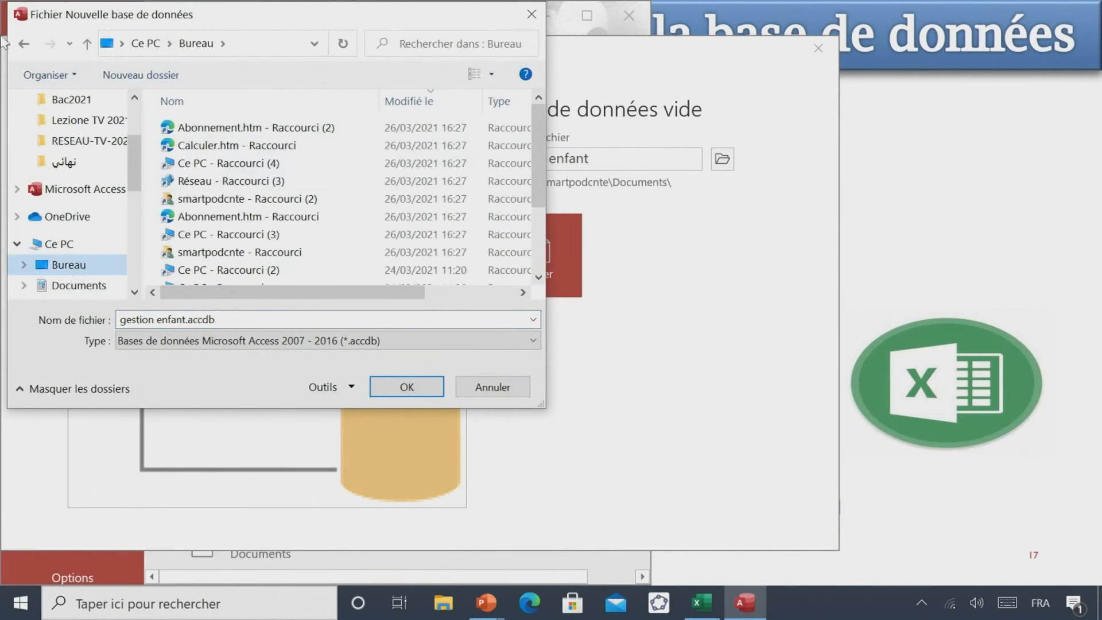
pyautogui.click(134, 98)
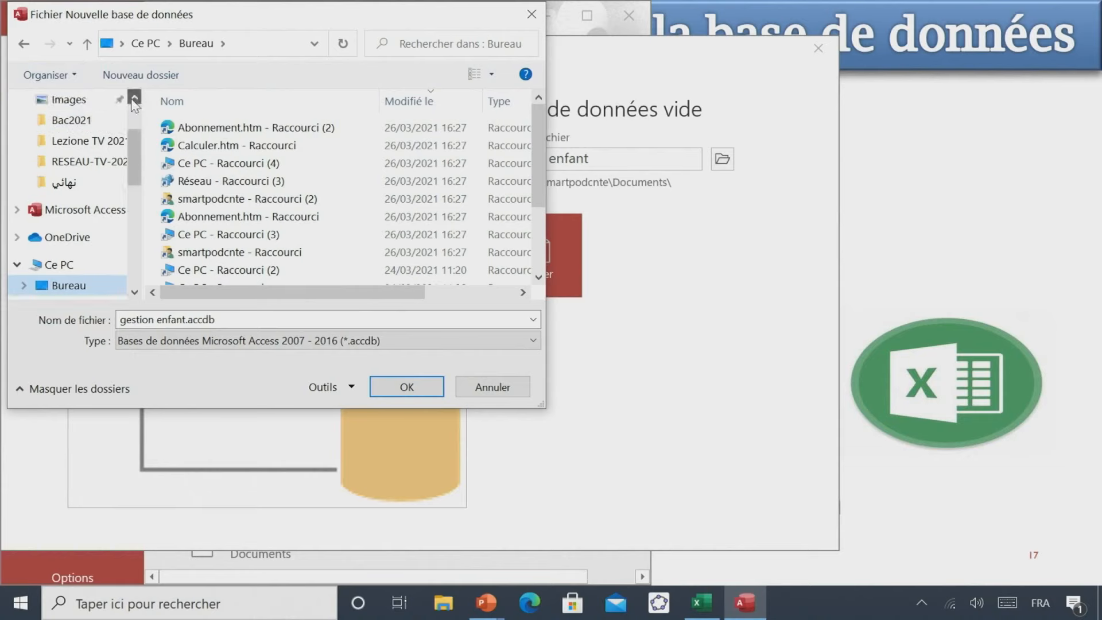
pyautogui.click(134, 98)
pyautogui.click(135, 98)
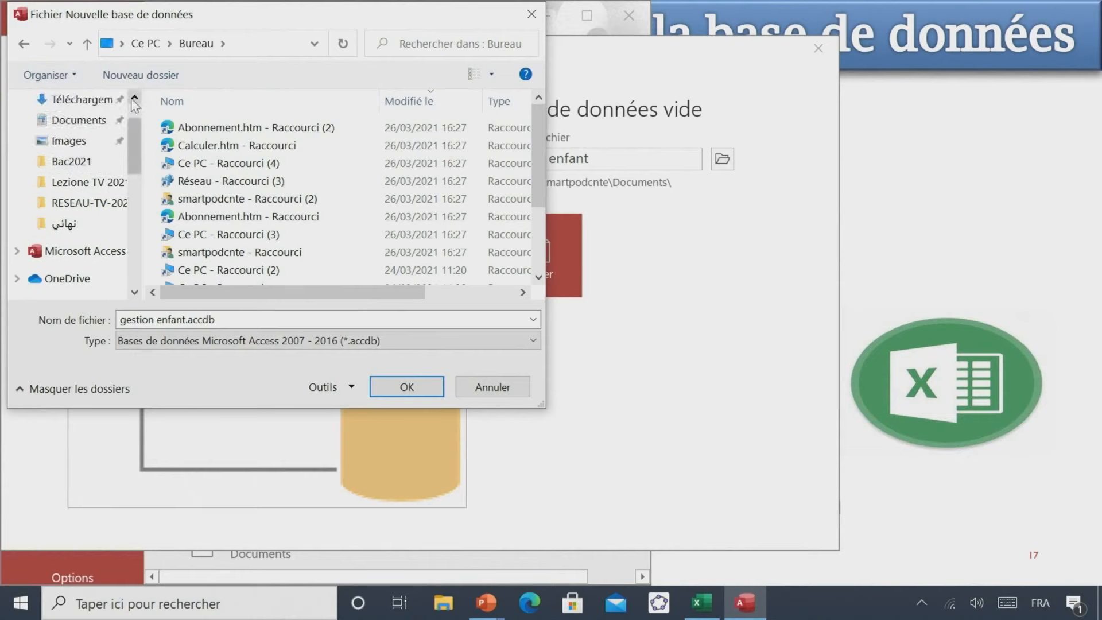
pyautogui.moveTo(136, 171); pyautogui.dragTo(142, 205)
pyautogui.scroll(-3, 80, 189)
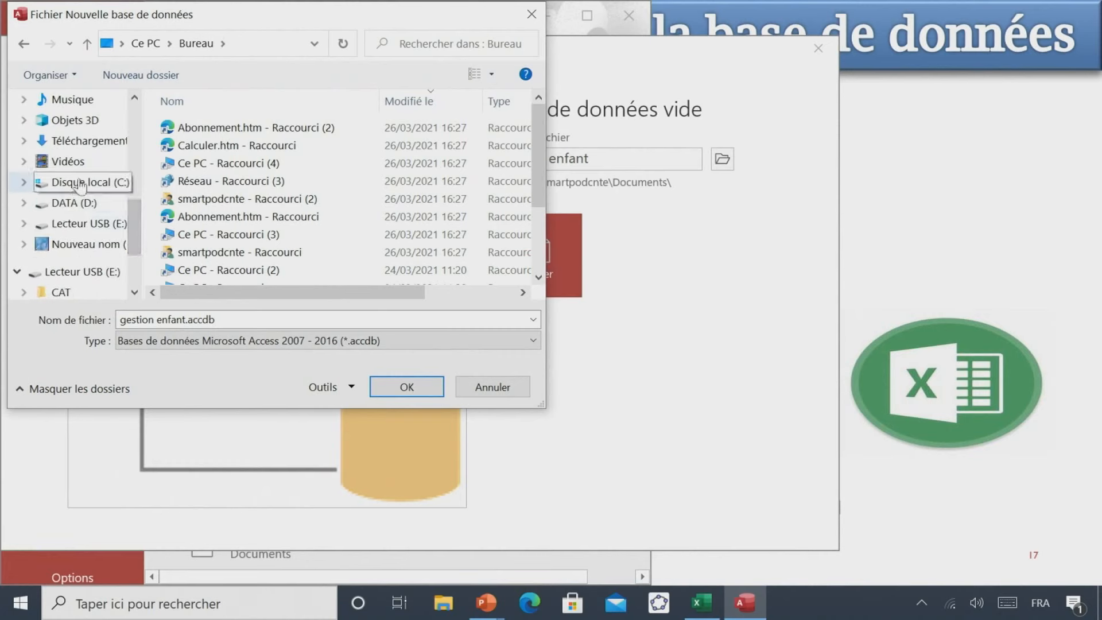
pyautogui.click(81, 182)
pyautogui.click(220, 165)
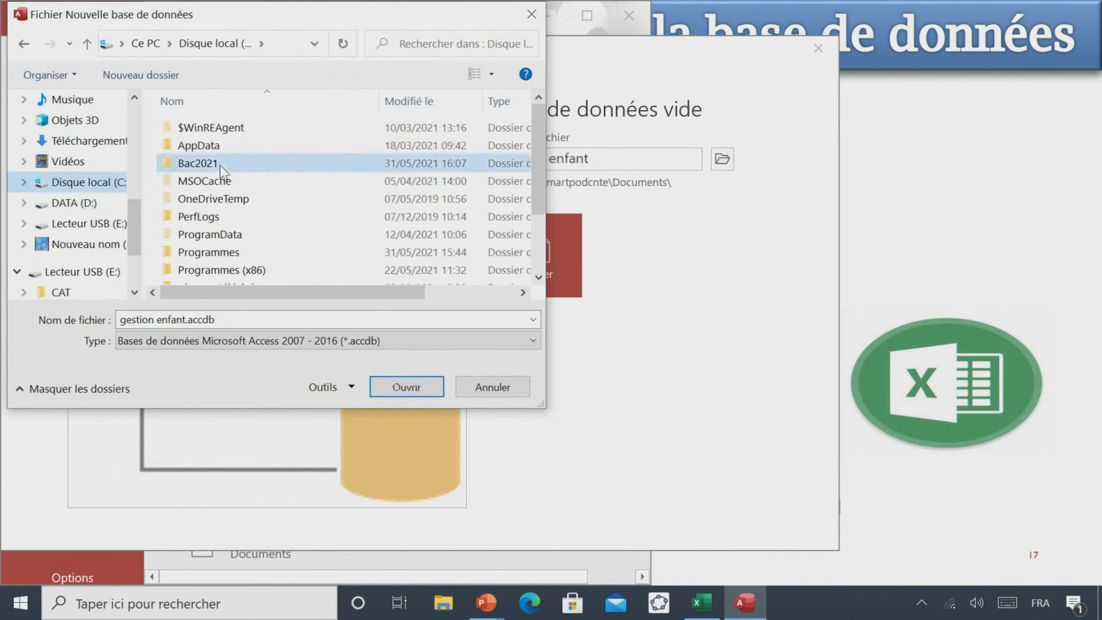
pyautogui.doubleClick(219, 164)
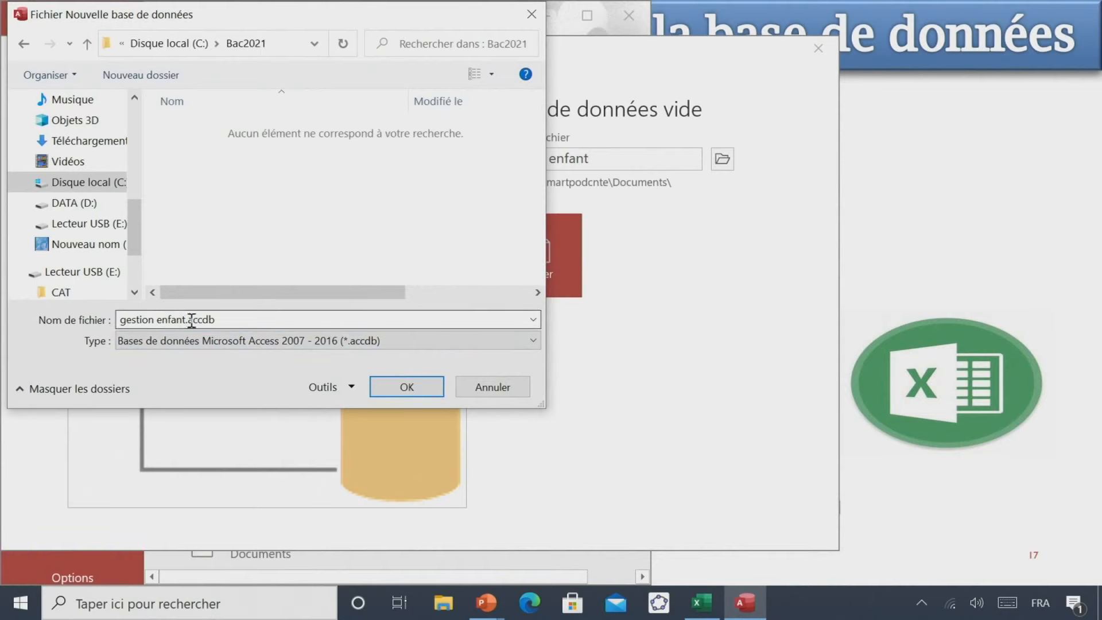
pyautogui.click(405, 390)
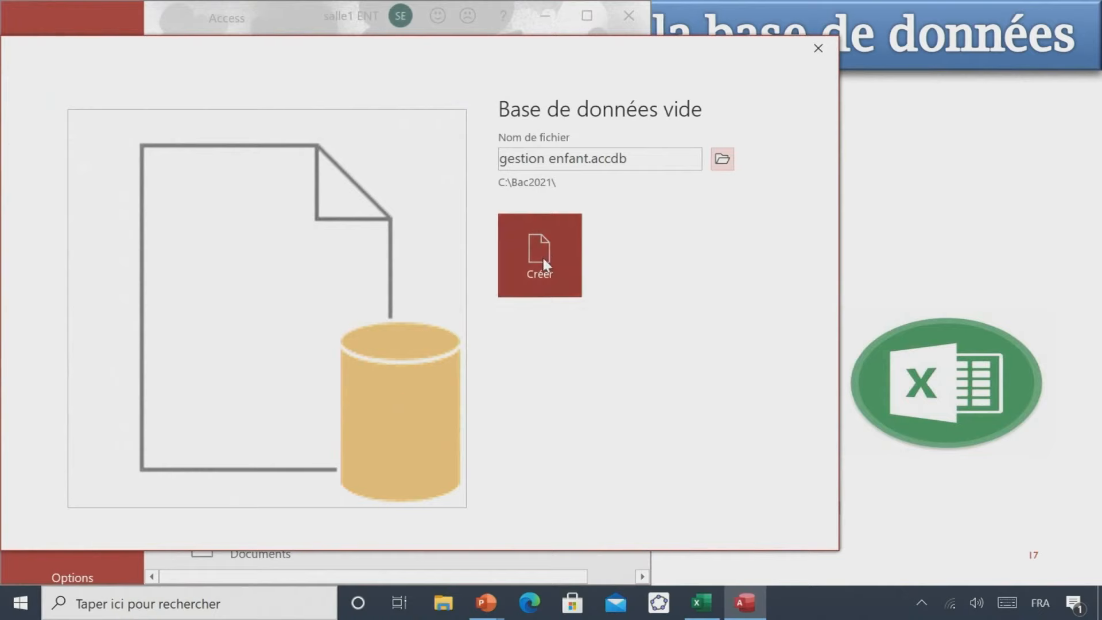
pyautogui.click(542, 256)
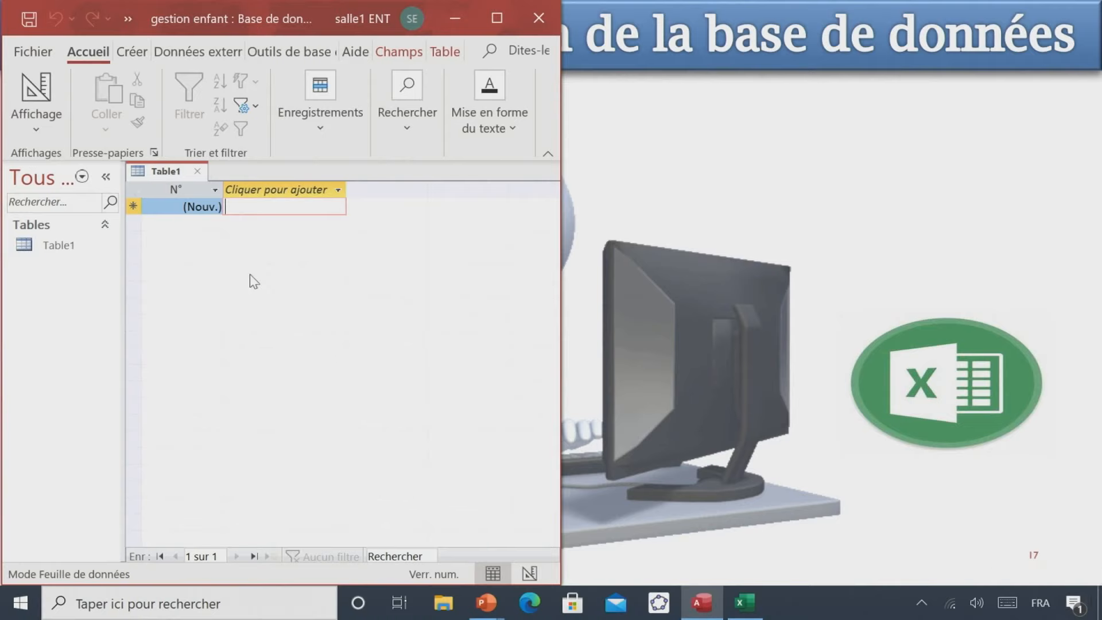
# Show the Gestion_garderie workbook beside the database, and switch the new table to Design view, saving it as tarif.
pyautogui.press('super+Tab')
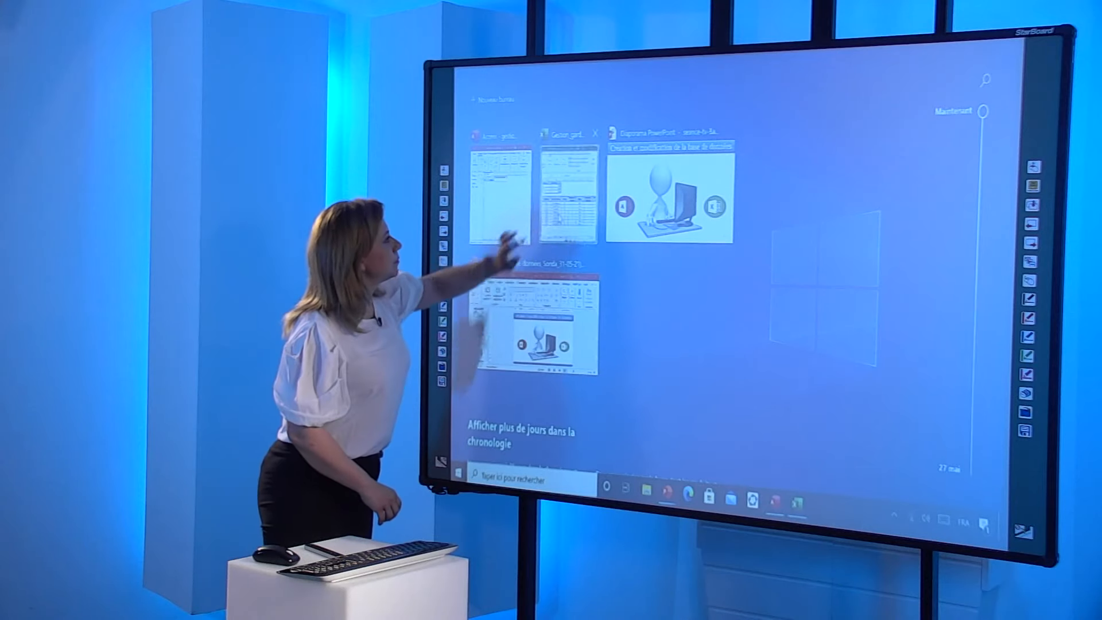
pyautogui.click(516, 226)
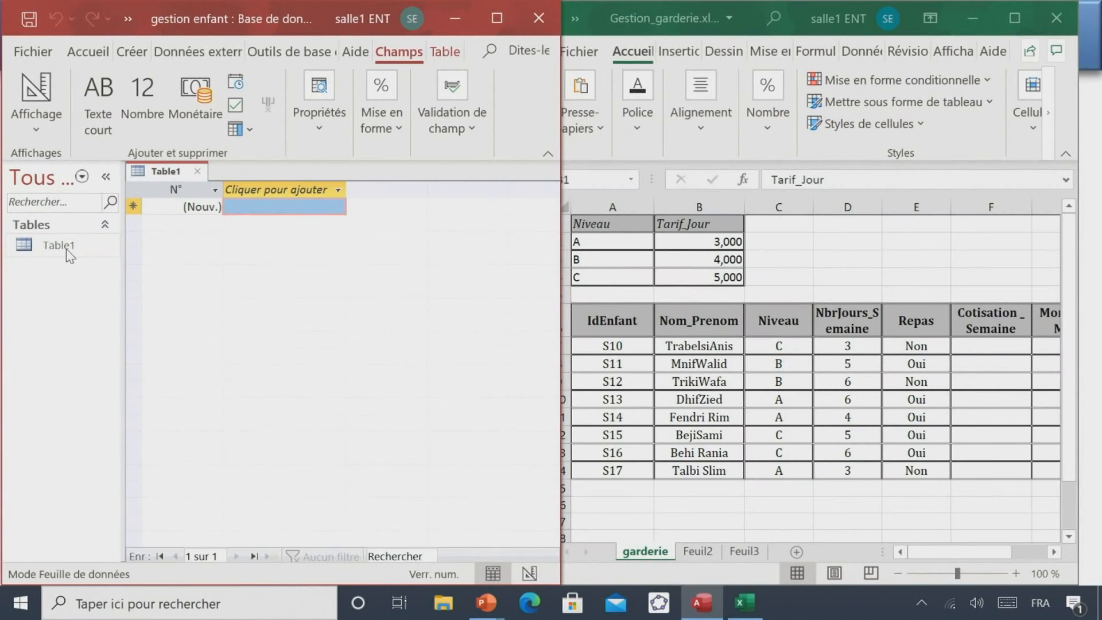
pyautogui.click(45, 128)
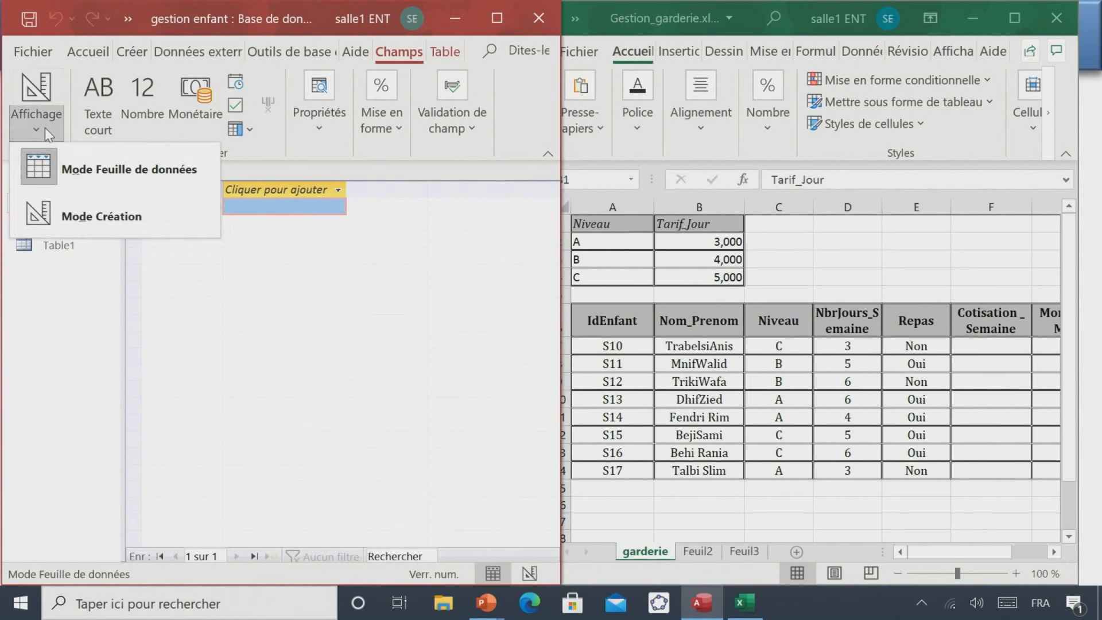
pyautogui.click(64, 219)
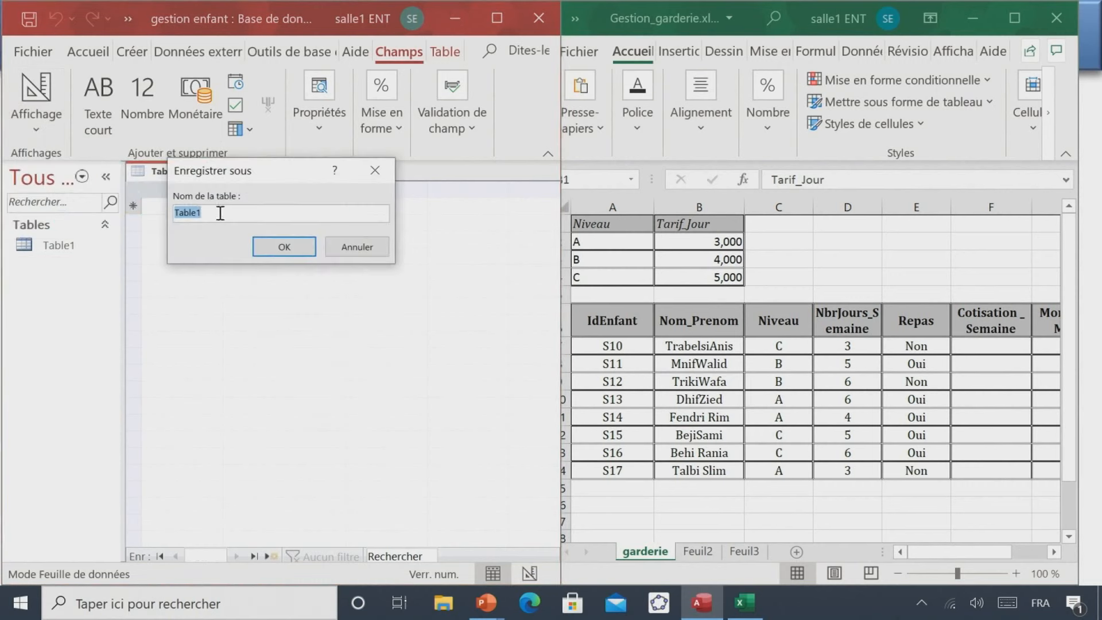
pyautogui.press('BackSpace')
pyautogui.write('tarif')
pyautogui.click(281, 247)
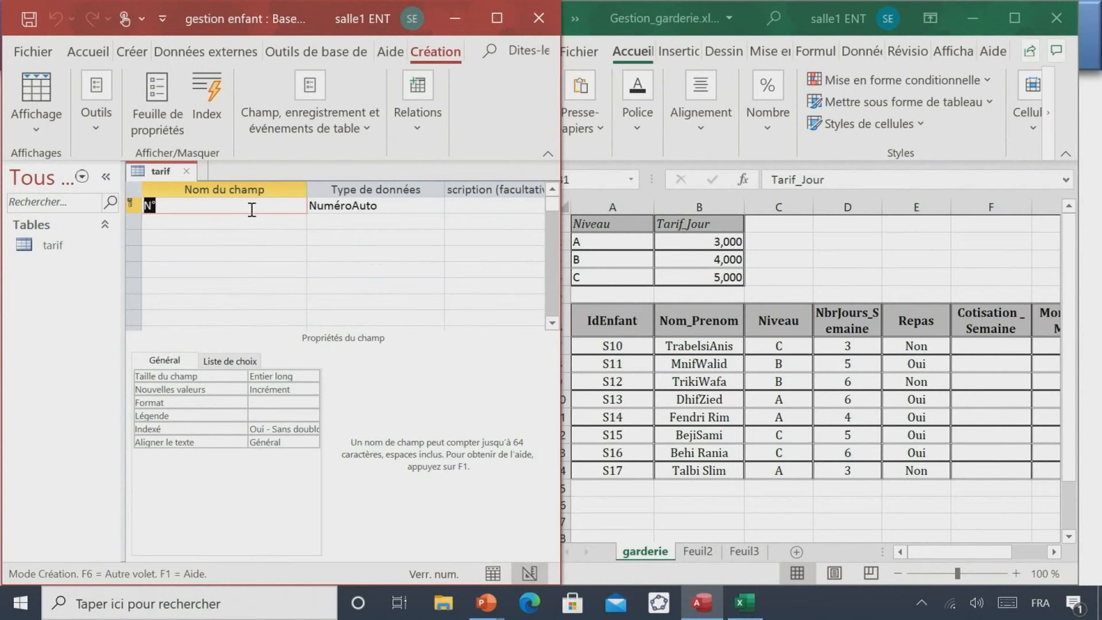
# Rename the first field of the tarif table to Niveau and set its data type to Texte court.
pyautogui.press('BackSpace')
pyautogui.write('Niveau')
pyautogui.click(379, 203)
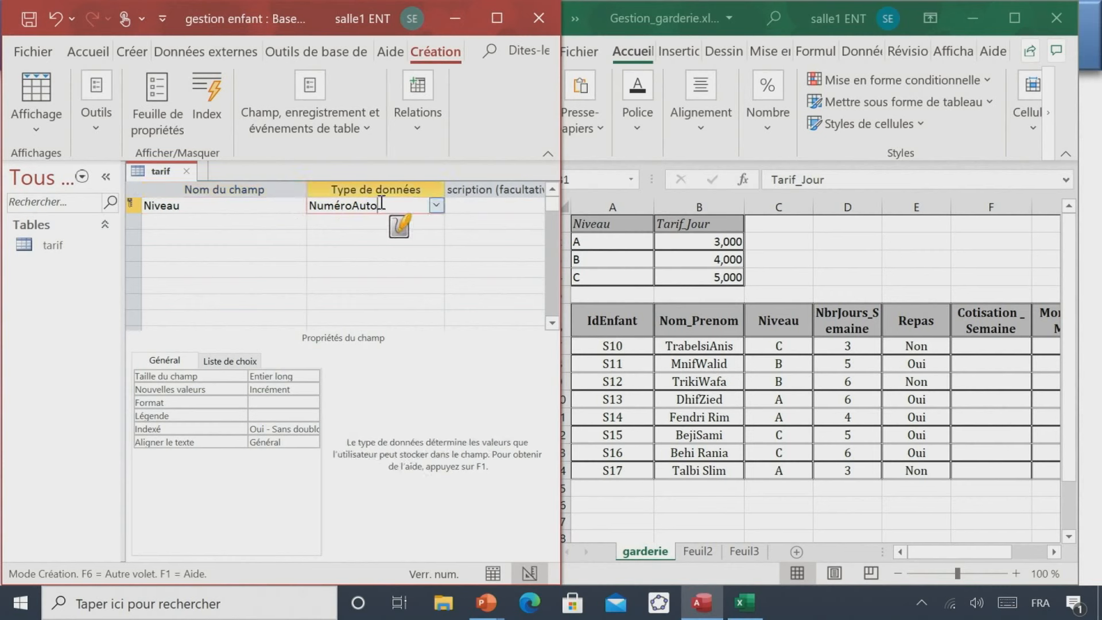
pyautogui.click(436, 207)
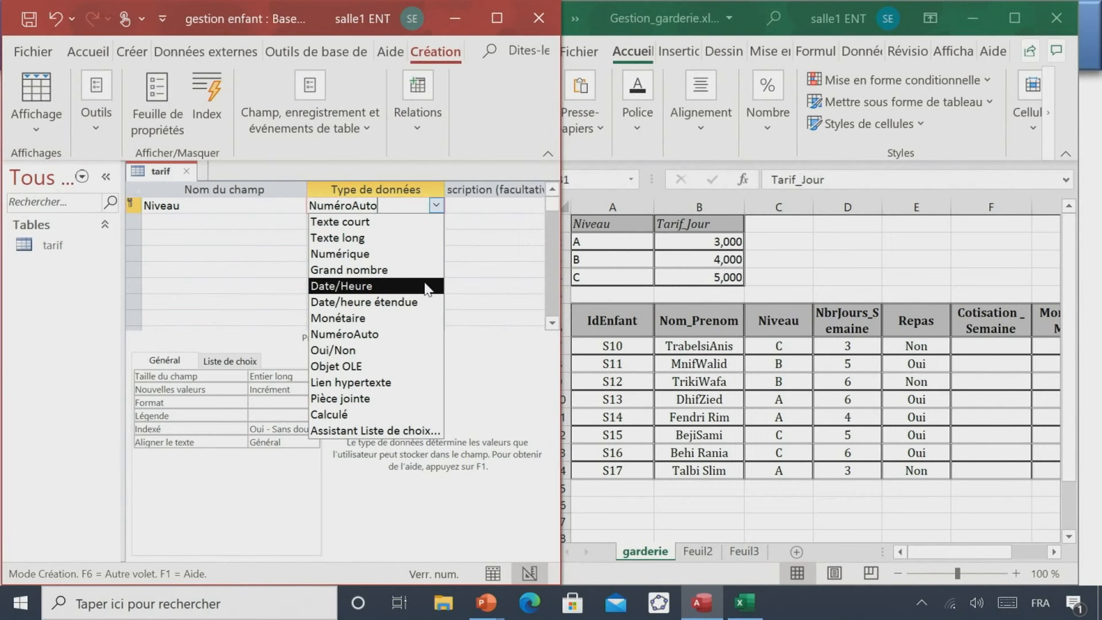
pyautogui.click(390, 225)
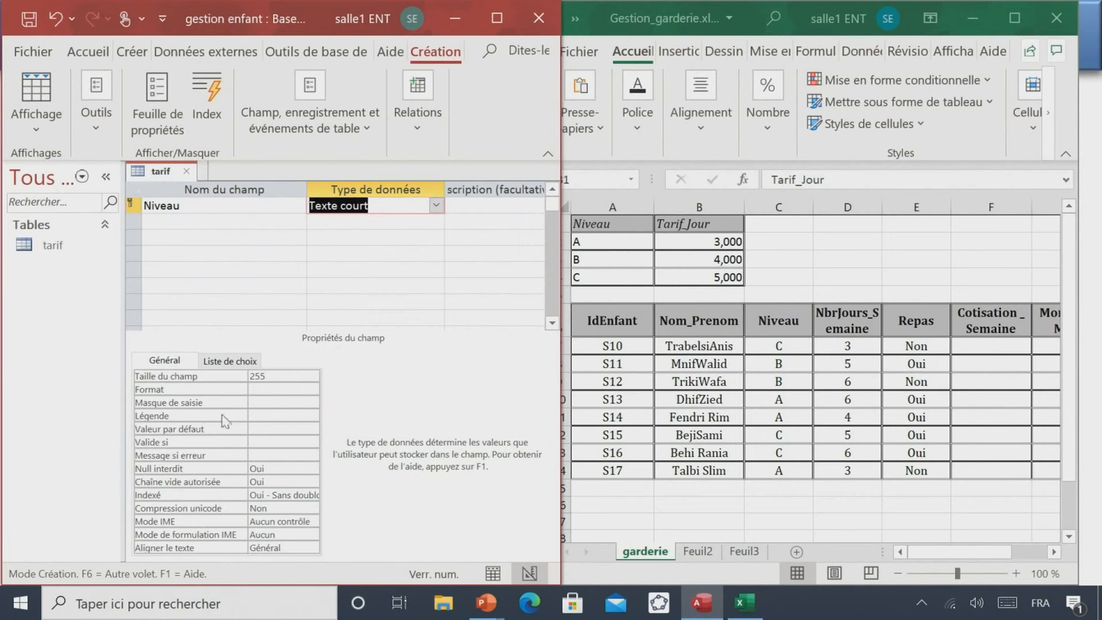
# Set the field size of Niveau to 5.
pyautogui.click(303, 374)
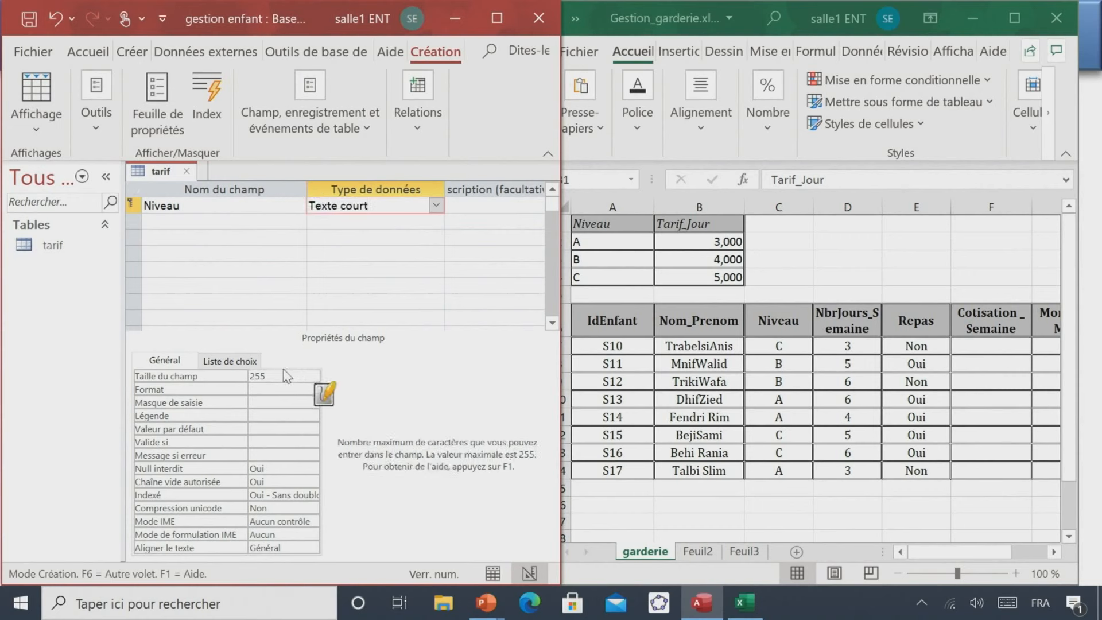
pyautogui.press('BackSpace')
pyautogui.press('BackSpace')
pyautogui.press('BackSpace')
pyautogui.write('5')
# Add a second field named Tarif_Jour to the tarif table with the data type Numérique.
pyautogui.click(216, 222)
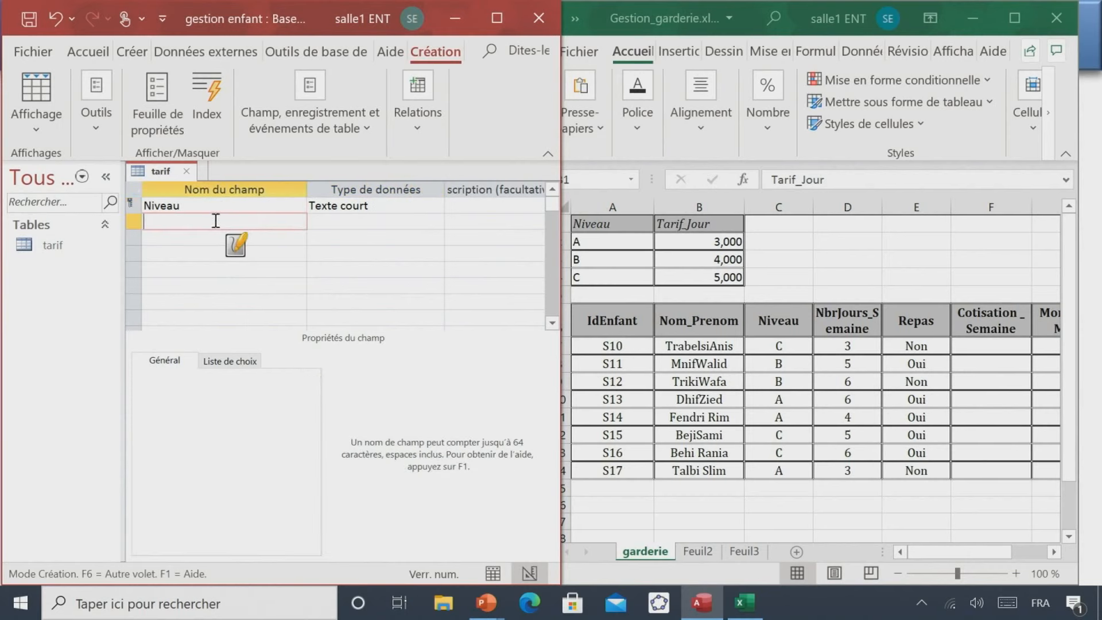
pyautogui.write('Tarif_')
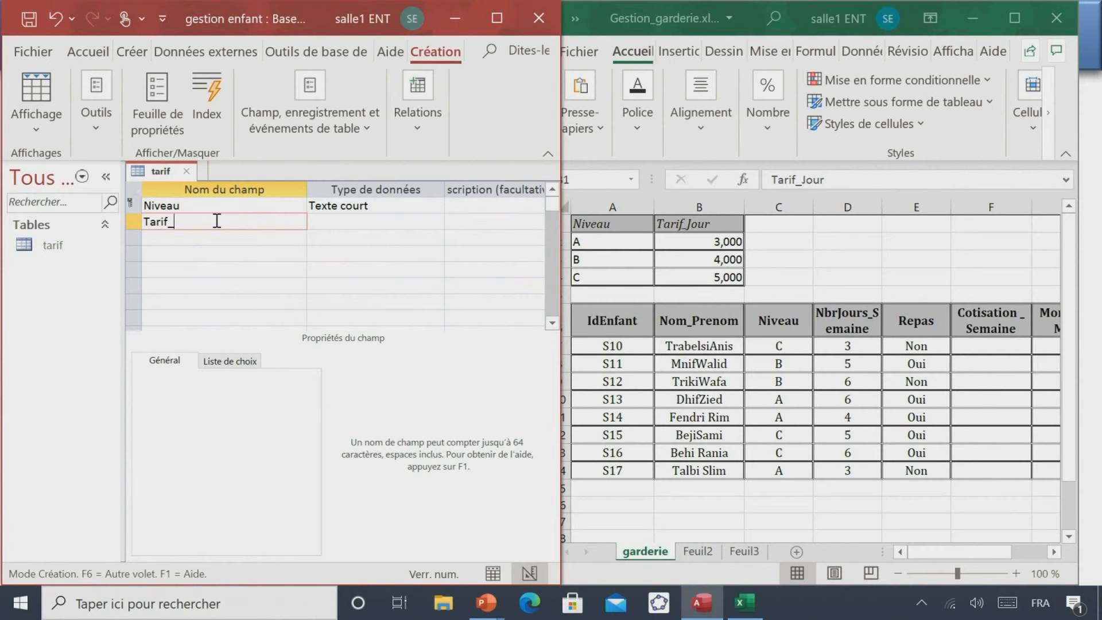
pyautogui.write('Jour')
pyautogui.click(356, 221)
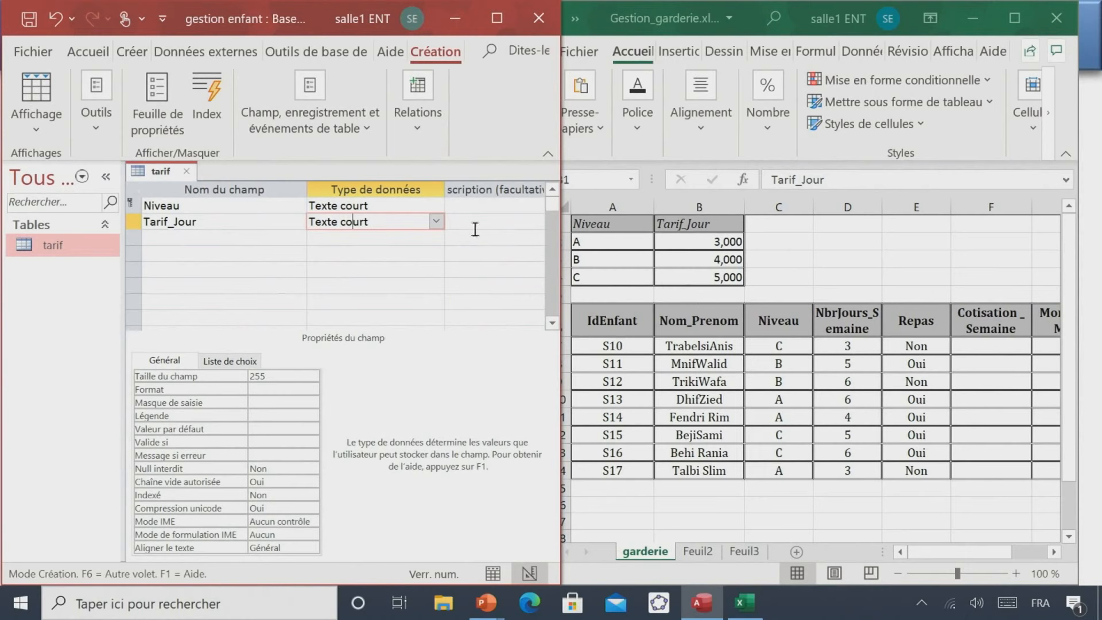
pyautogui.click(436, 222)
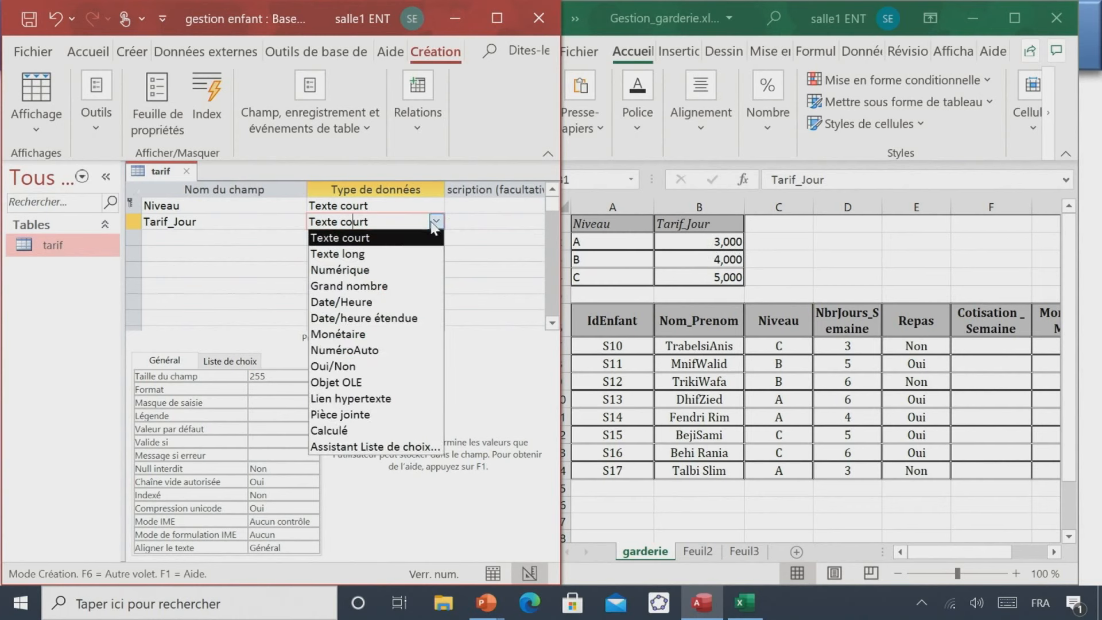
pyautogui.click(367, 270)
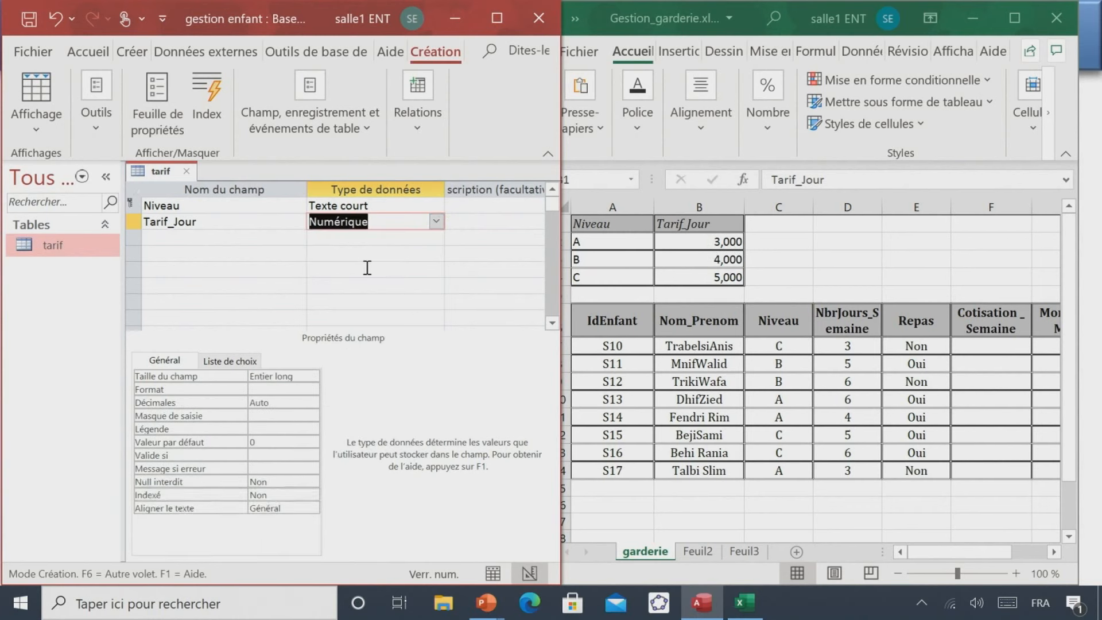
# Set the field size of Tarif_Jour to Réel simple and save the tarif table.
pyautogui.click(277, 377)
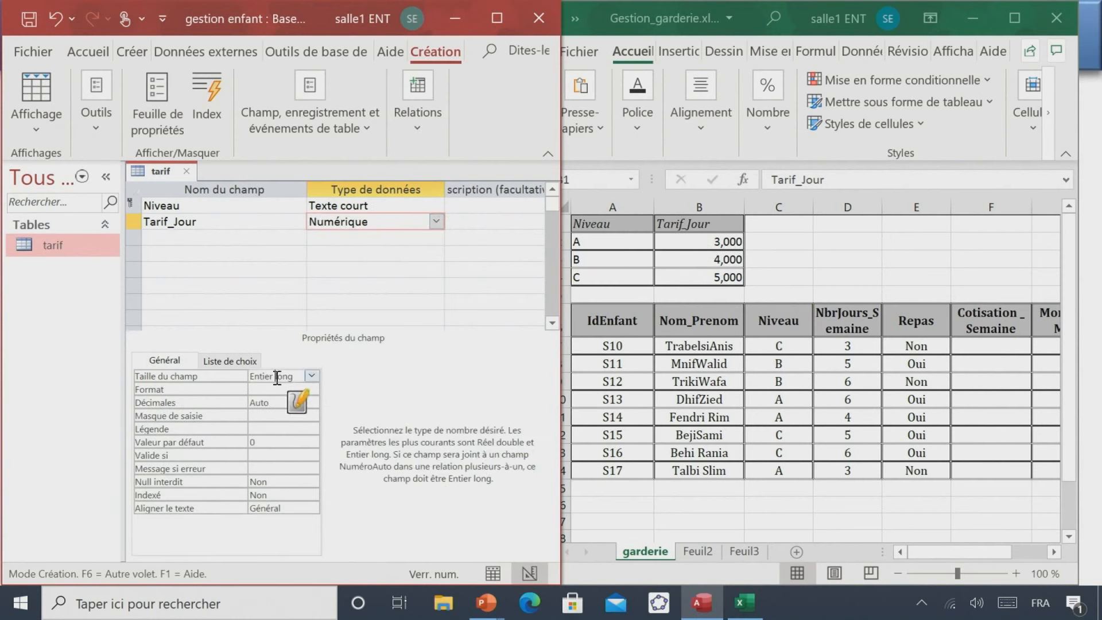
pyautogui.click(311, 375)
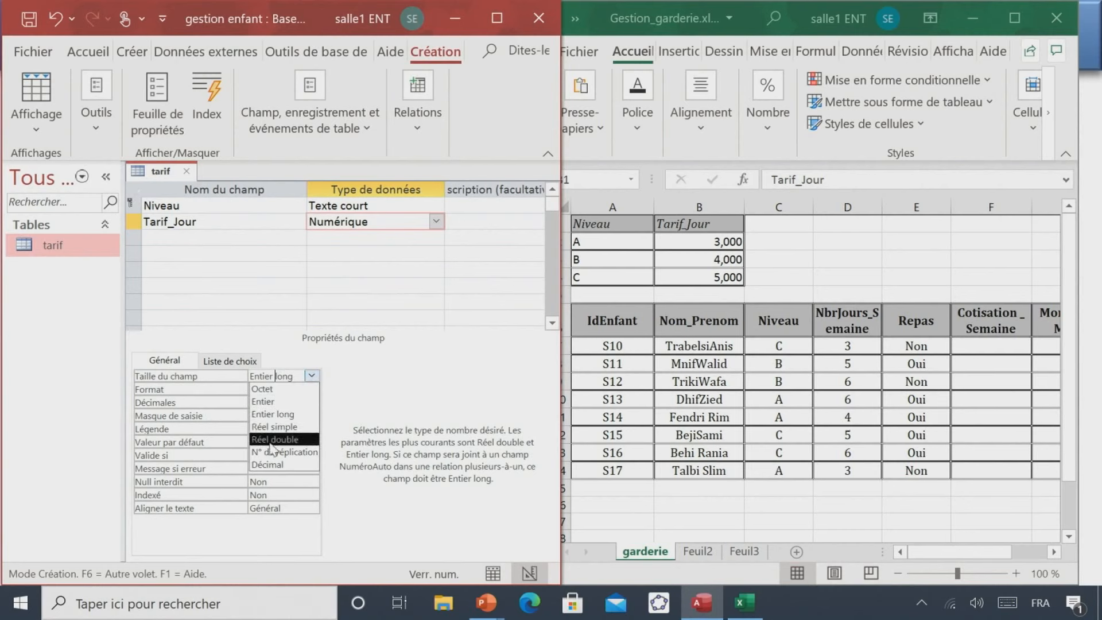
pyautogui.click(279, 427)
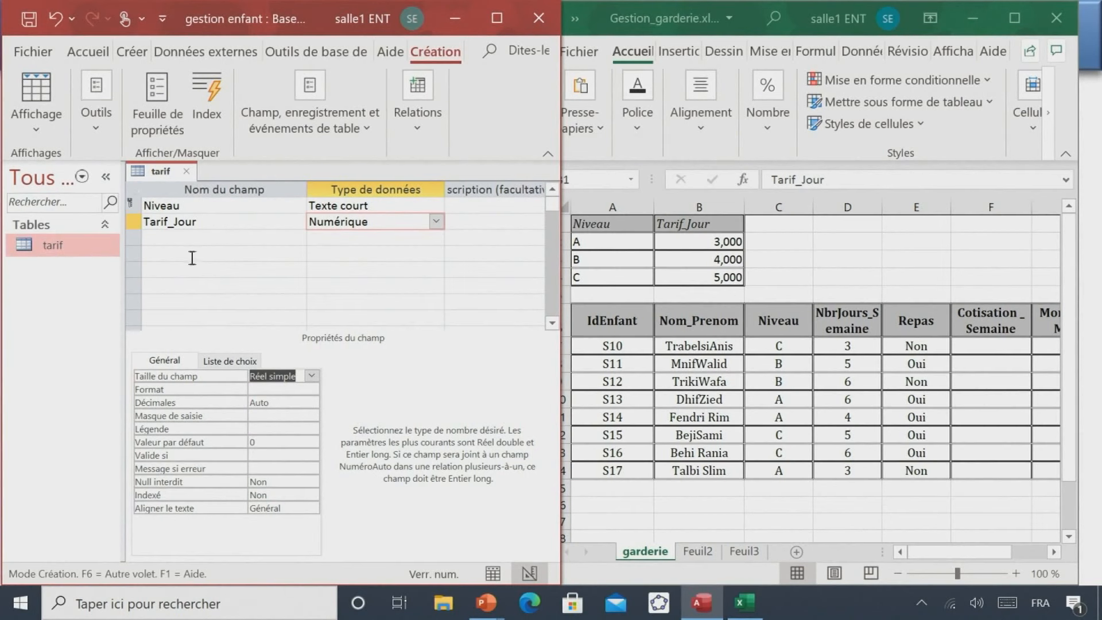
pyautogui.rightClick(156, 171)
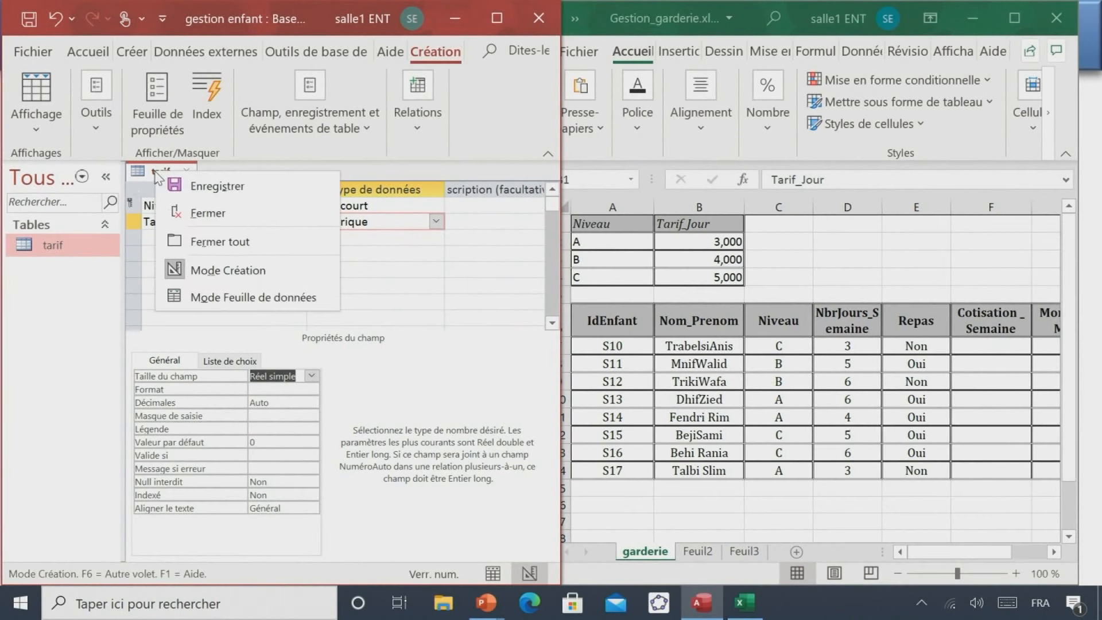
pyautogui.click(287, 197)
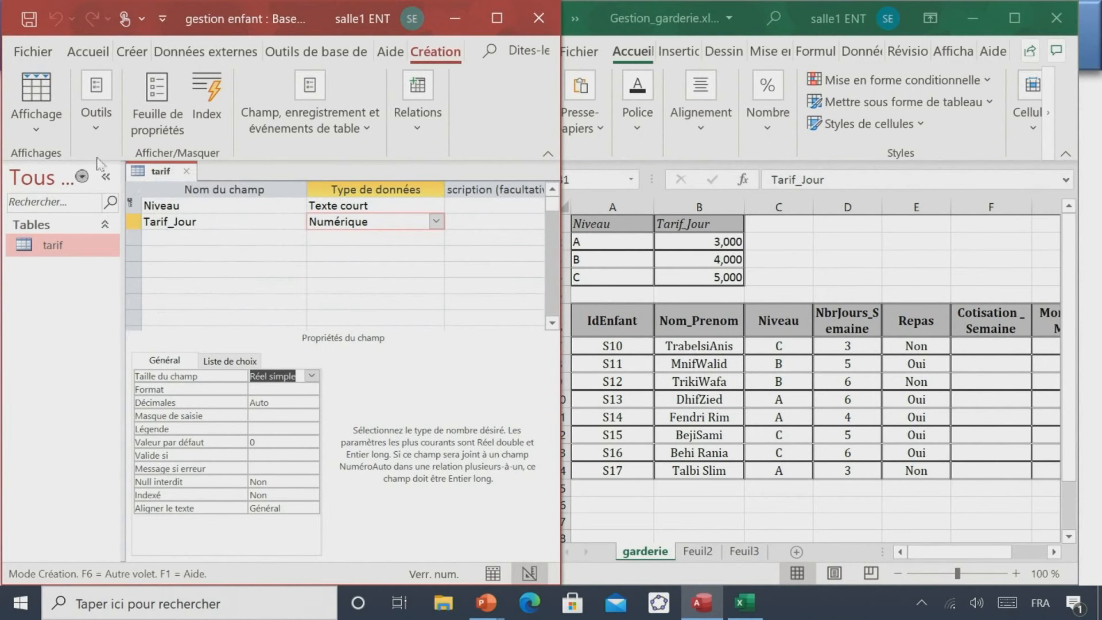
# Create a new table, switch it to Mode Création and save it under the name Enfant.
pyautogui.click(135, 57)
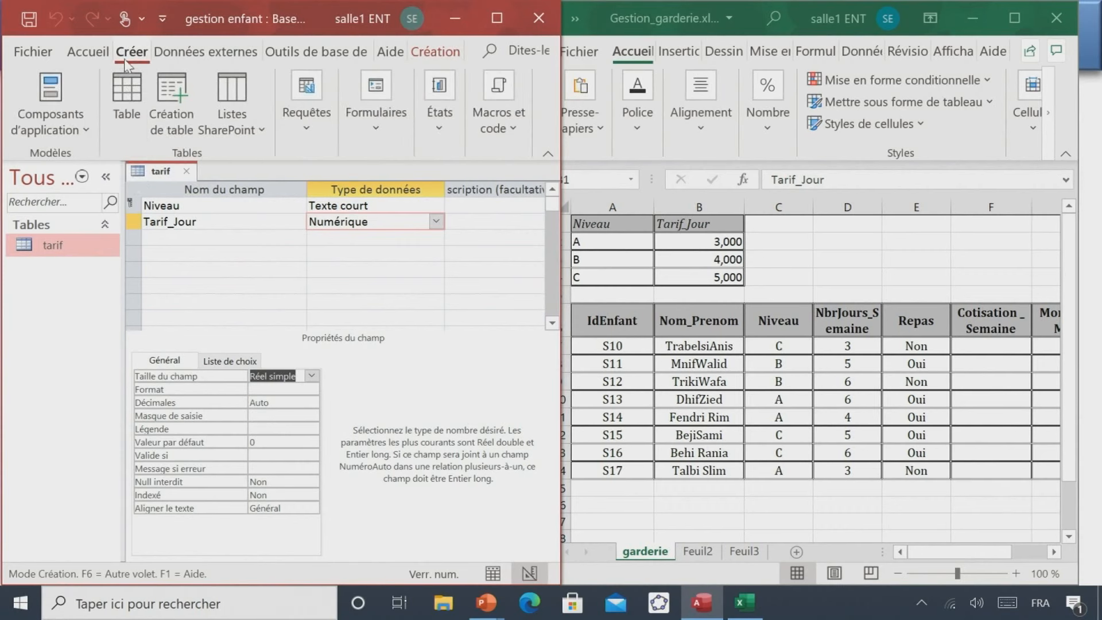
pyautogui.click(127, 91)
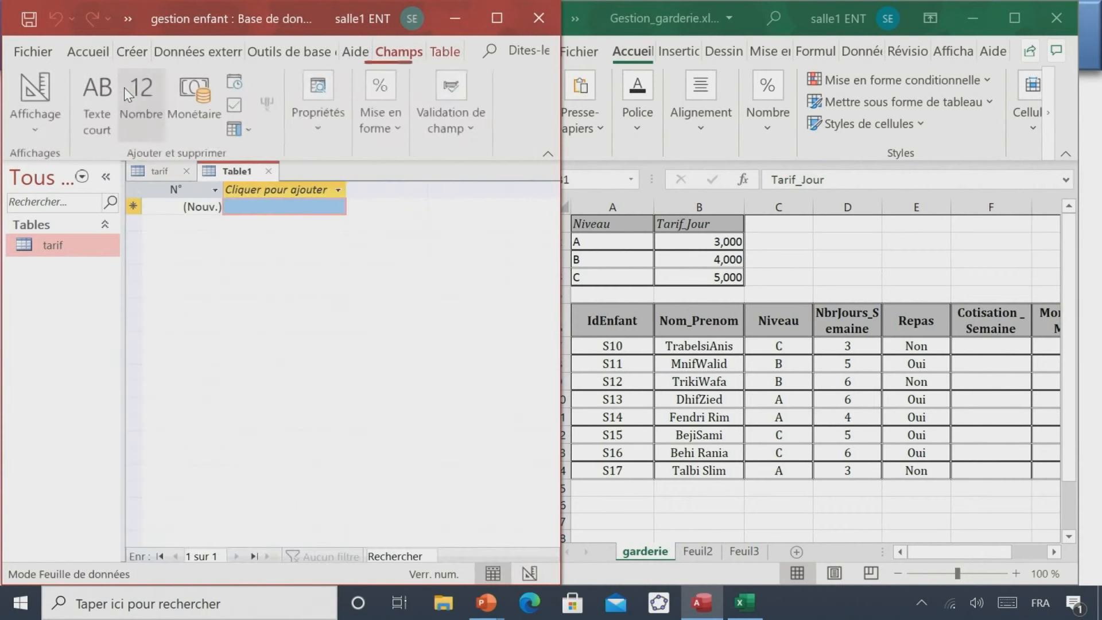
pyautogui.click(46, 120)
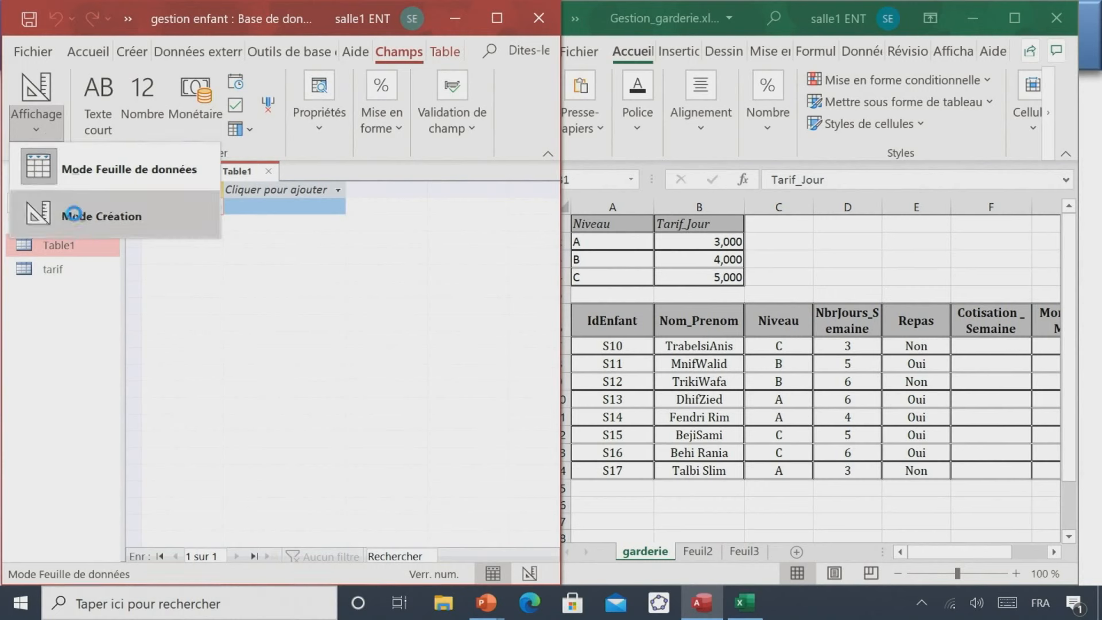
pyautogui.click(69, 215)
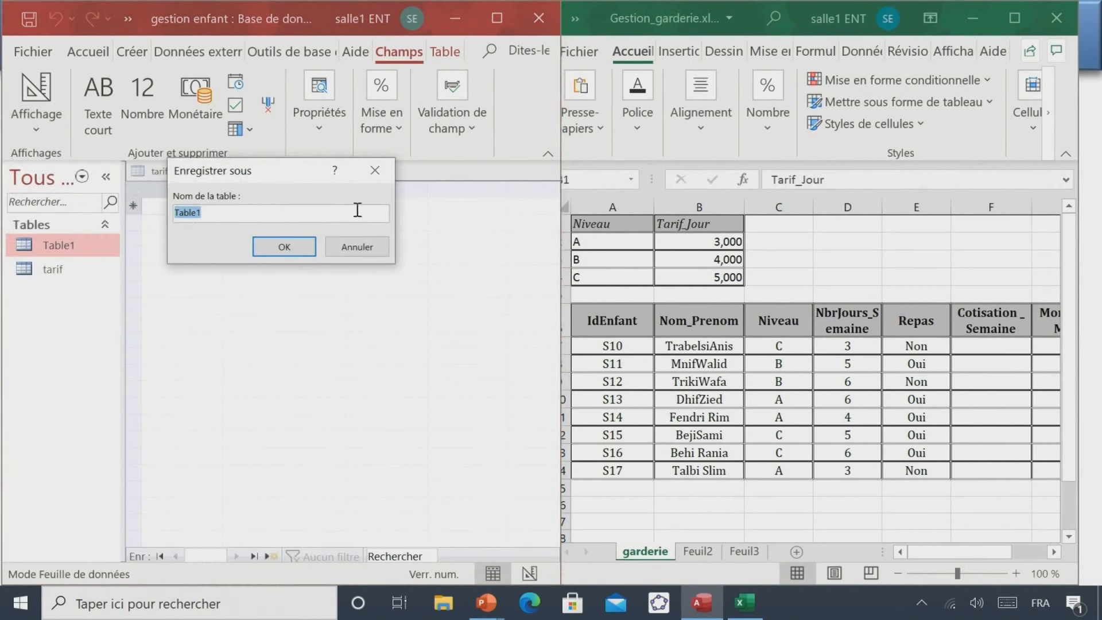
pyautogui.write('Enfant')
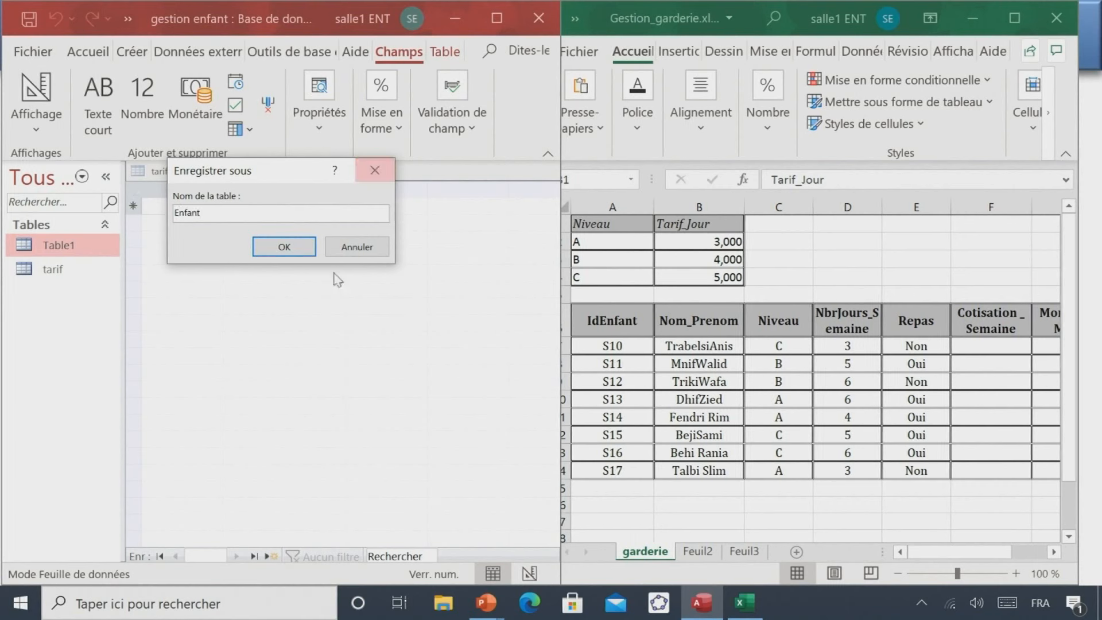
pyautogui.click(294, 246)
# Rename the first field of the Enfant table to IdEnfant.
pyautogui.click(214, 205)
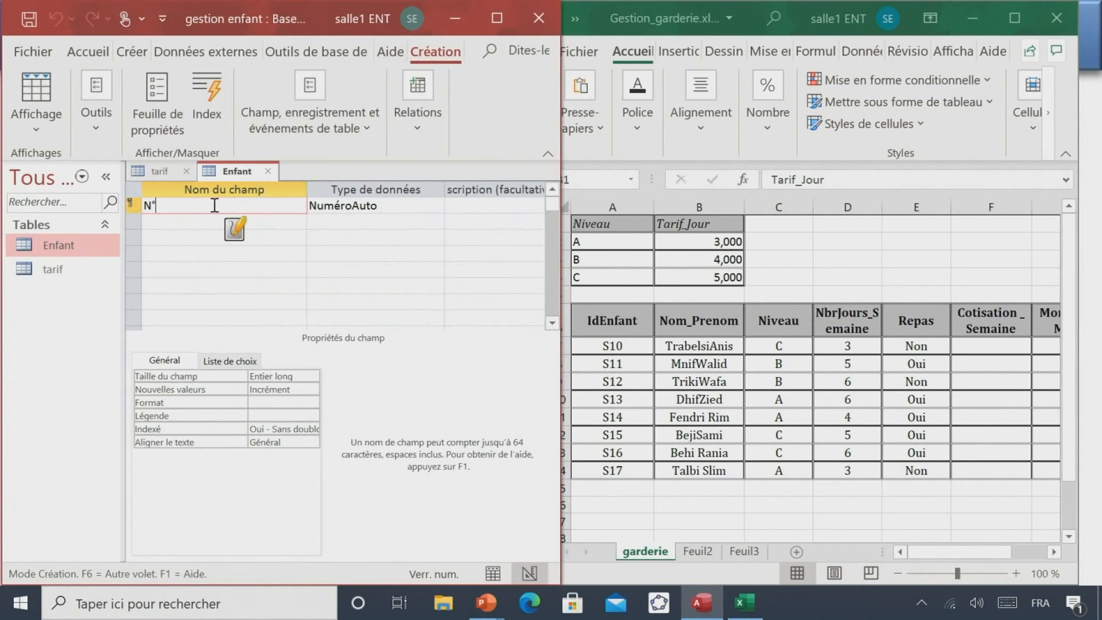
pyautogui.press('BackSpace')
pyautogui.write('IdE')
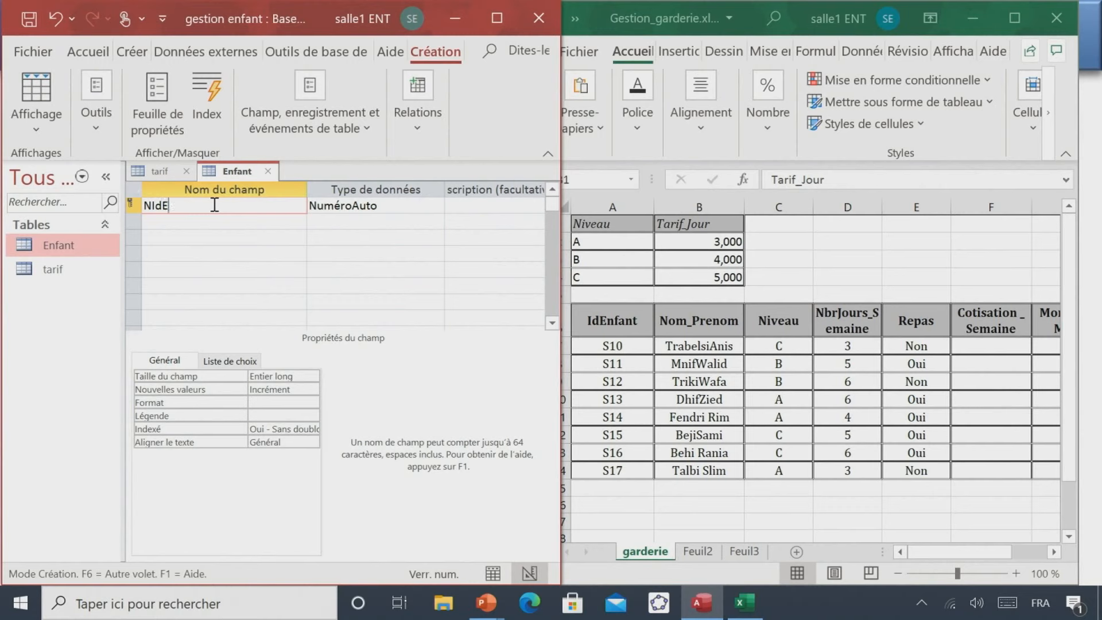
pyautogui.write('nfant')
pyautogui.press('Home')
pyautogui.press('Right')
pyautogui.press('BackSpace')
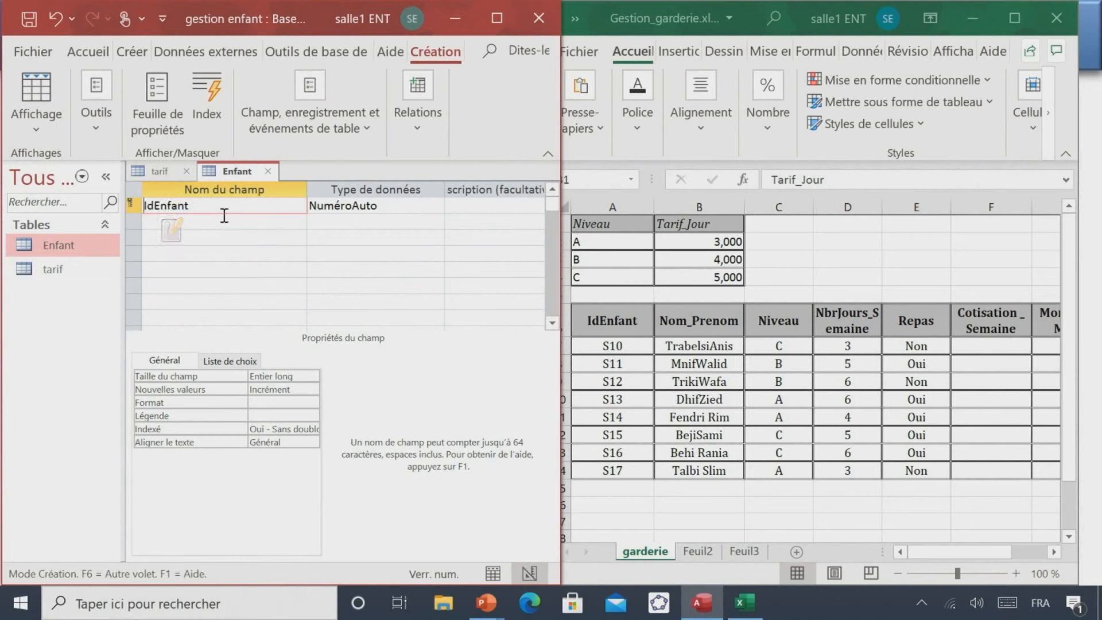
# Set the data type of IdEnfant to Texte court with a field size of 5.
pyautogui.click(345, 206)
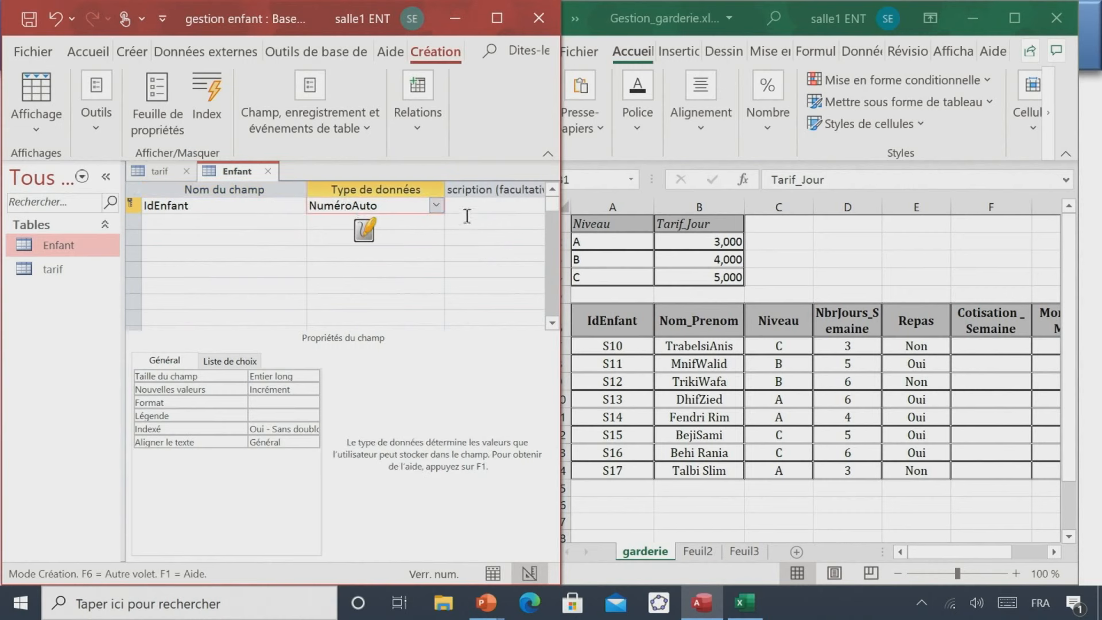
pyautogui.click(436, 206)
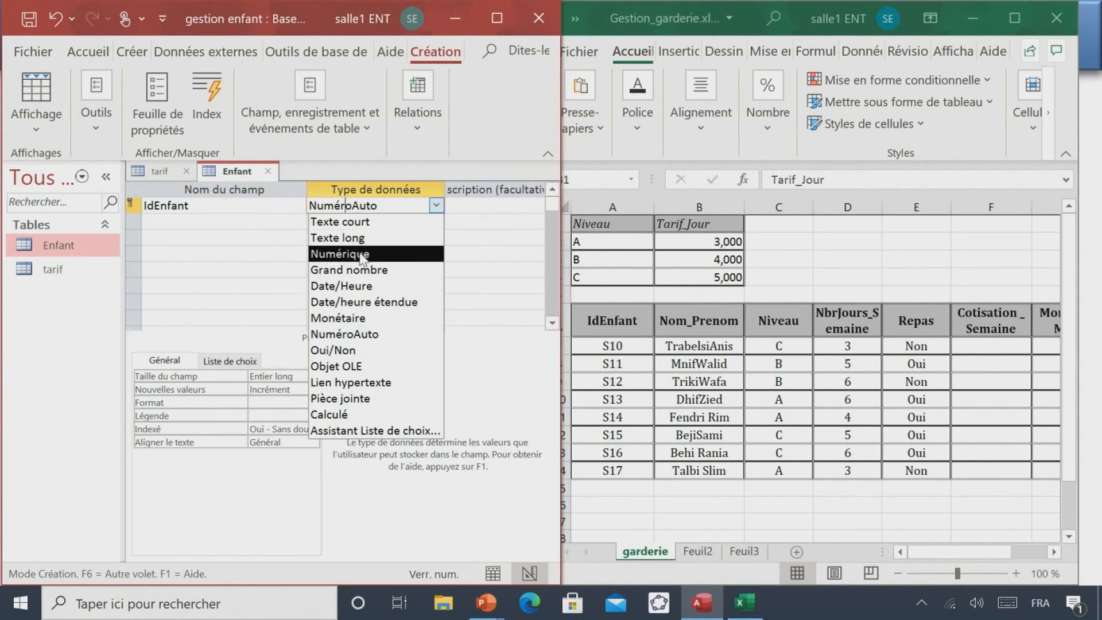
pyautogui.click(343, 222)
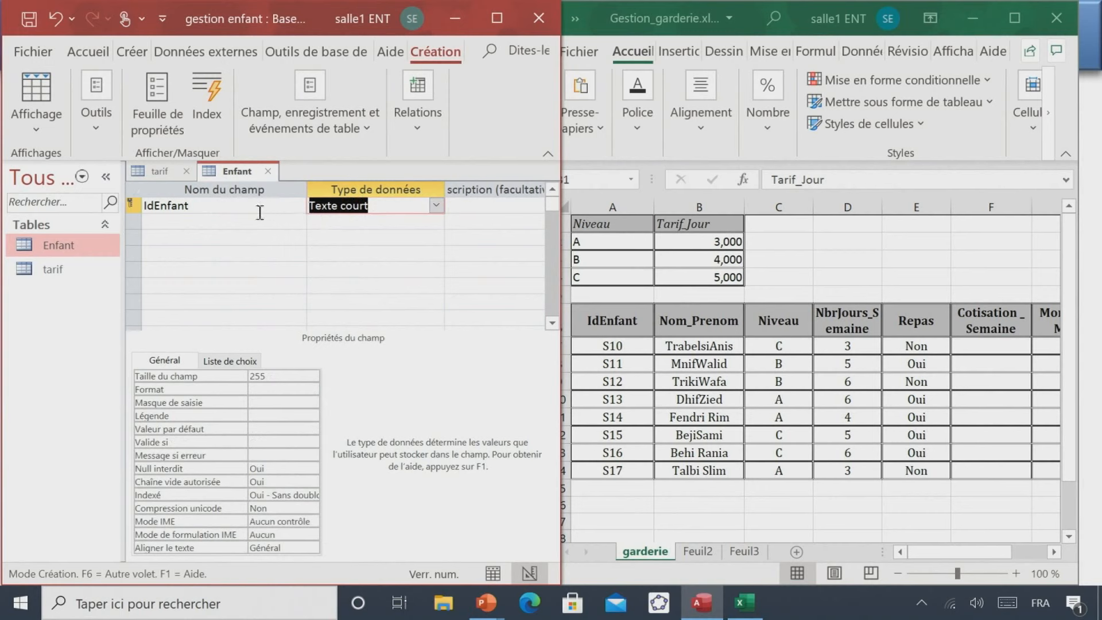
pyautogui.click(270, 376)
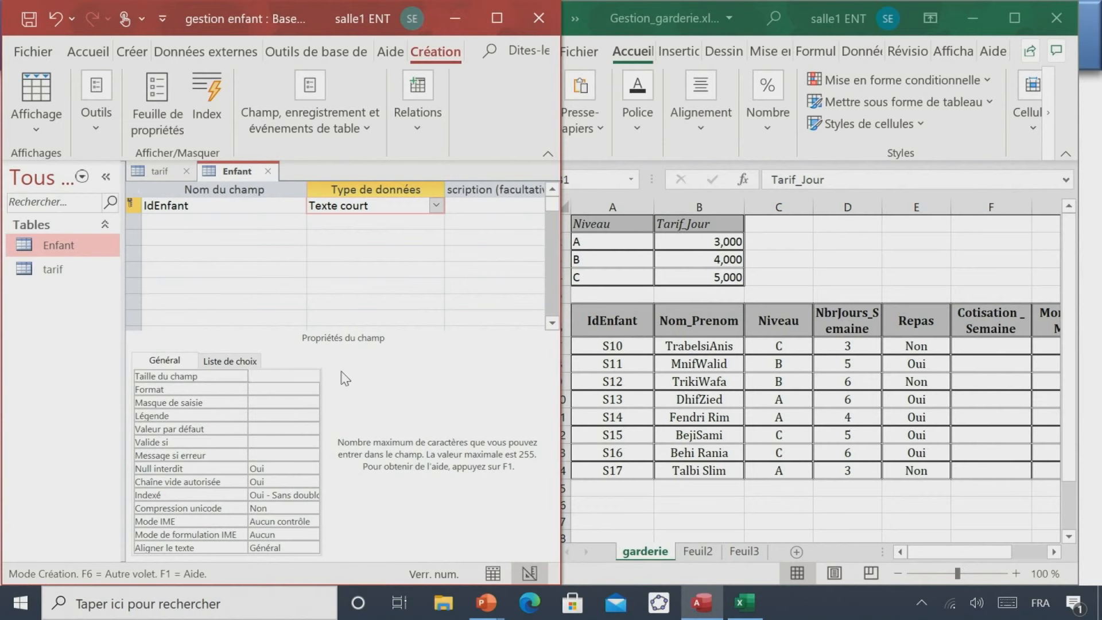
pyautogui.write('5')
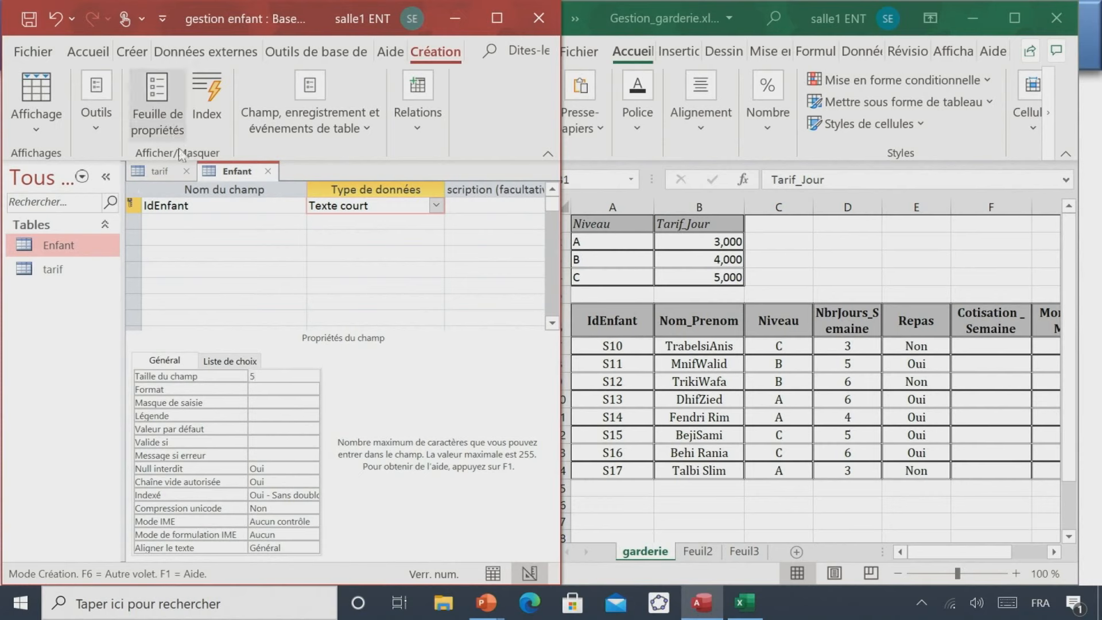
# Add a field named Nom_Prenom with the data type Texte court to the Enfant table and reduce its field size.
pyautogui.click(197, 221)
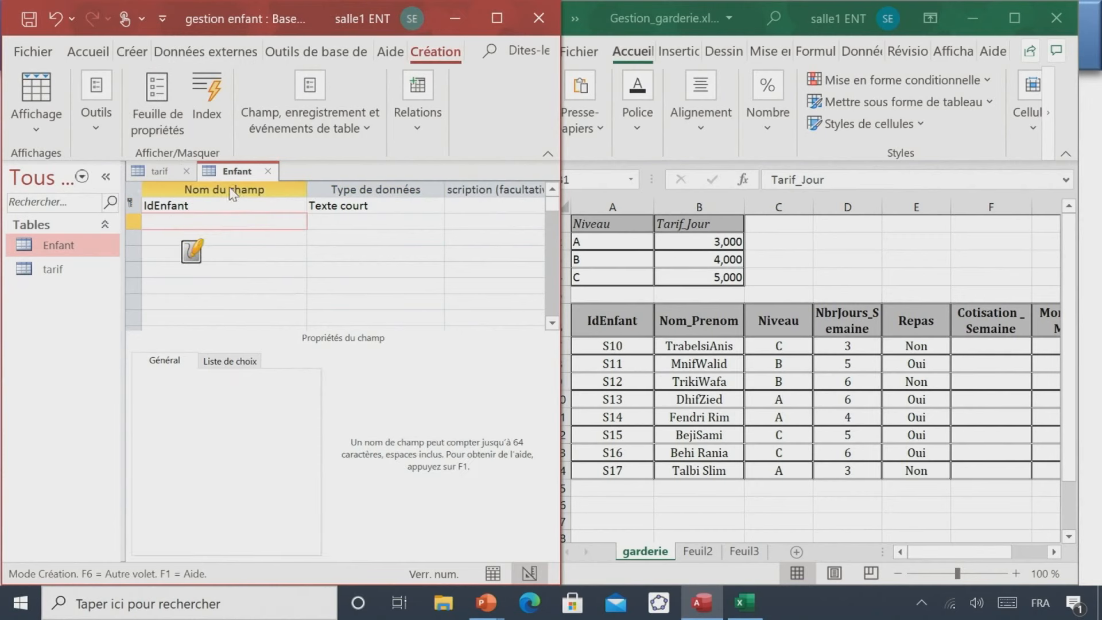
pyautogui.write('No')
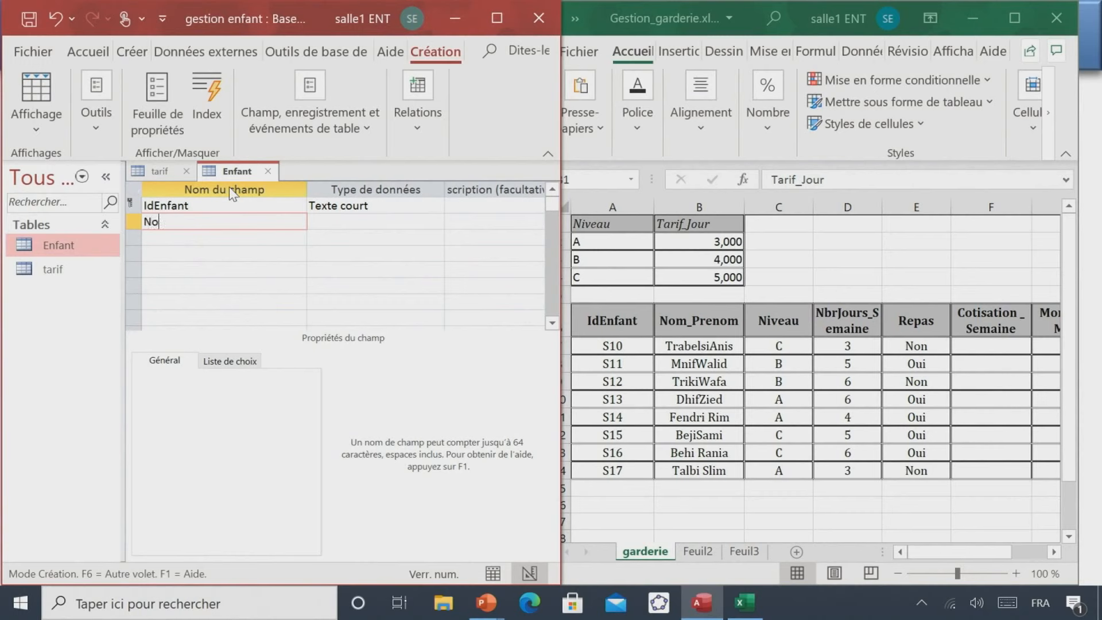
pyautogui.write('m_Prenom')
pyautogui.click(343, 226)
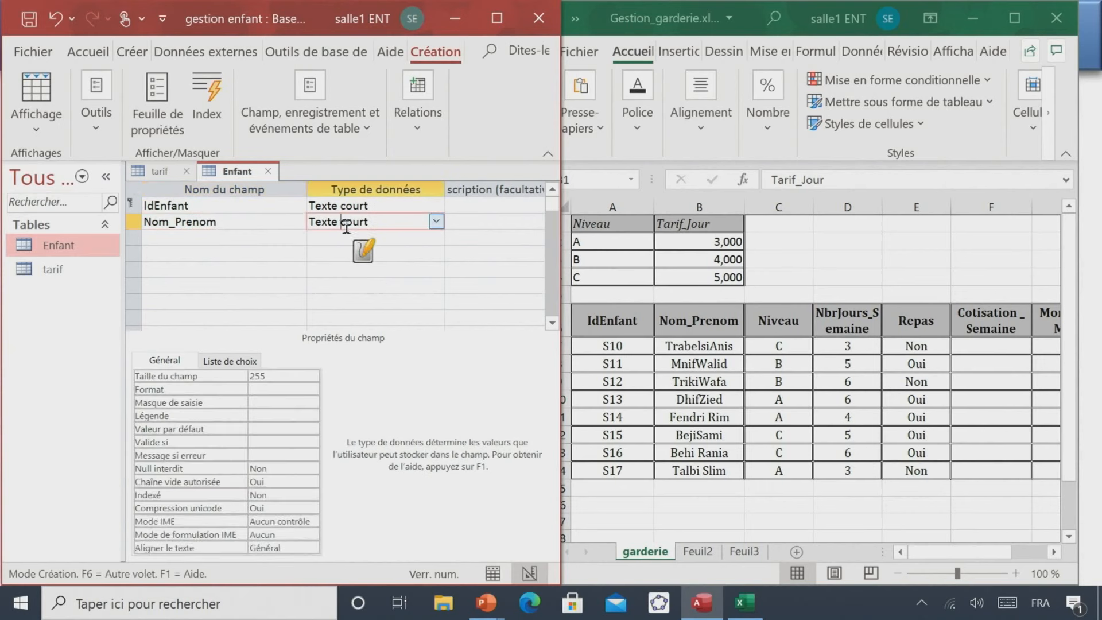
pyautogui.click(436, 222)
pyautogui.click(414, 238)
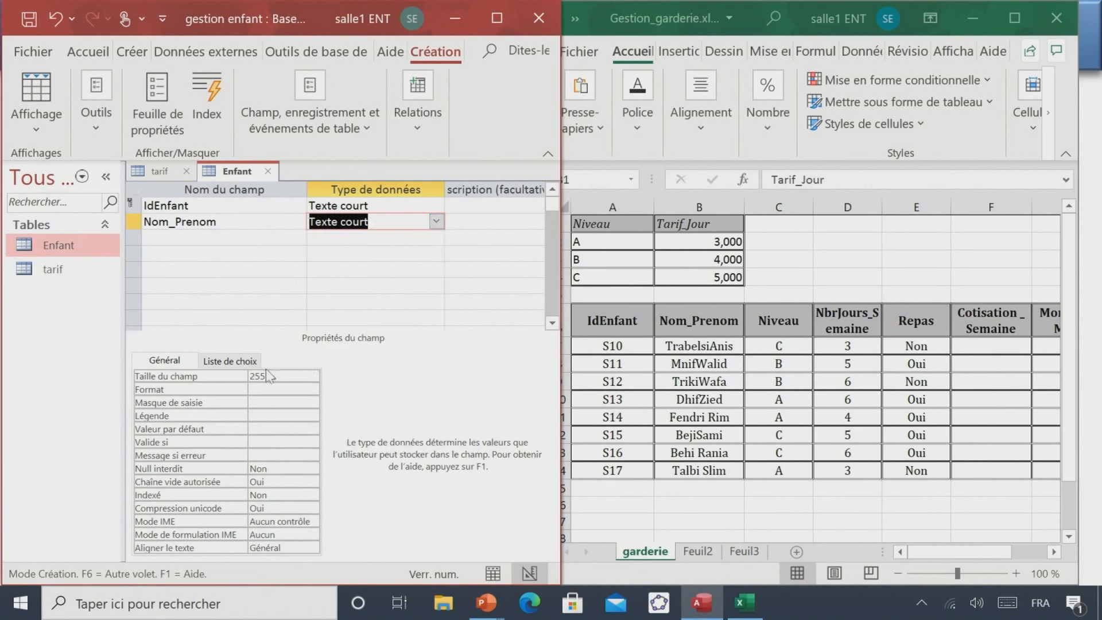
pyautogui.click(281, 378)
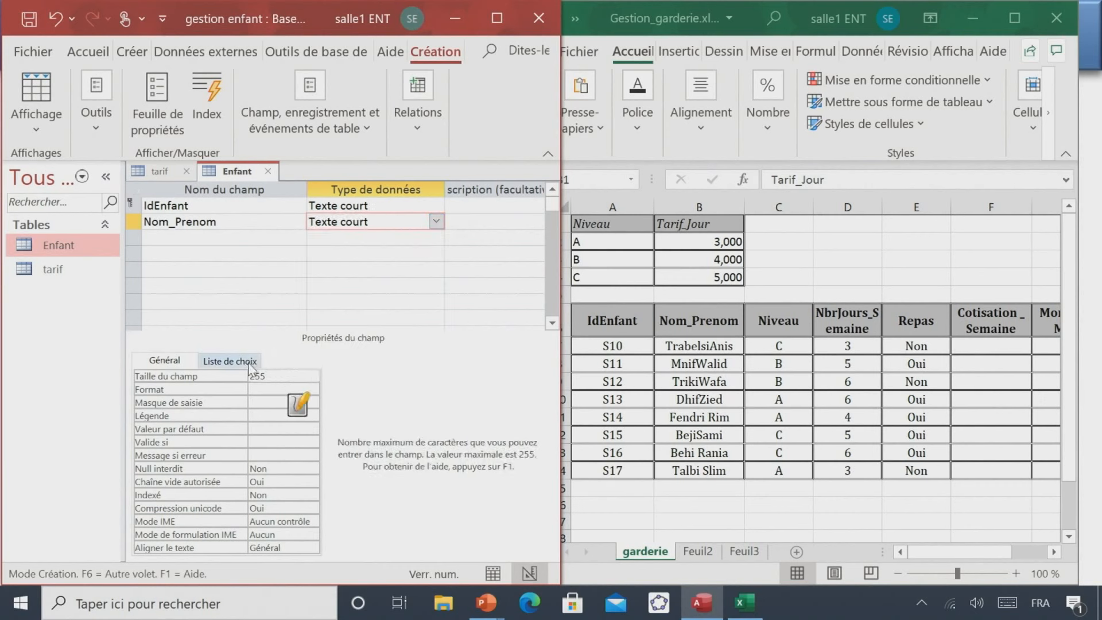
pyautogui.press('BackSpace')
pyautogui.press('BackSpace')
# Add a field named Niveau to the Enfant table with the data type Texte court and a field size of 5.
pyautogui.click(194, 238)
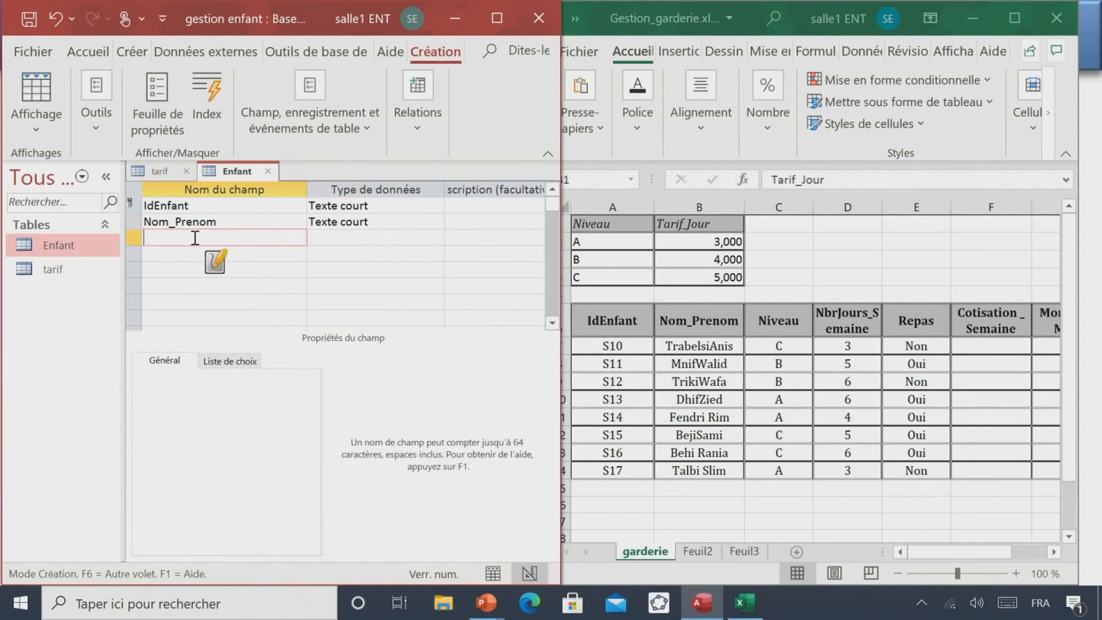
pyautogui.write('Niveau')
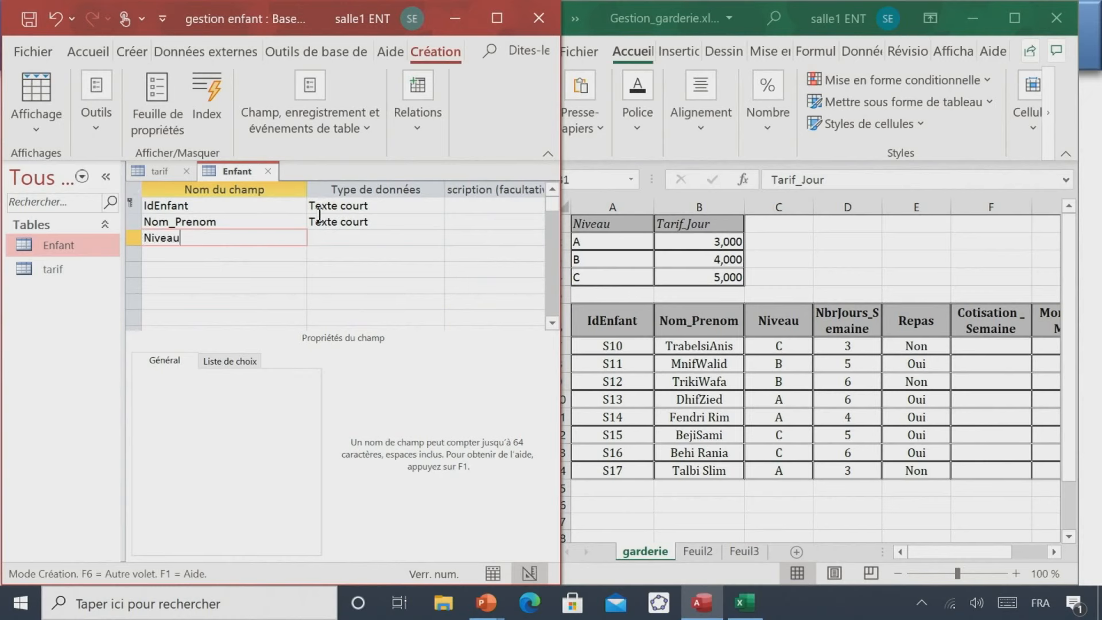
pyautogui.click(327, 232)
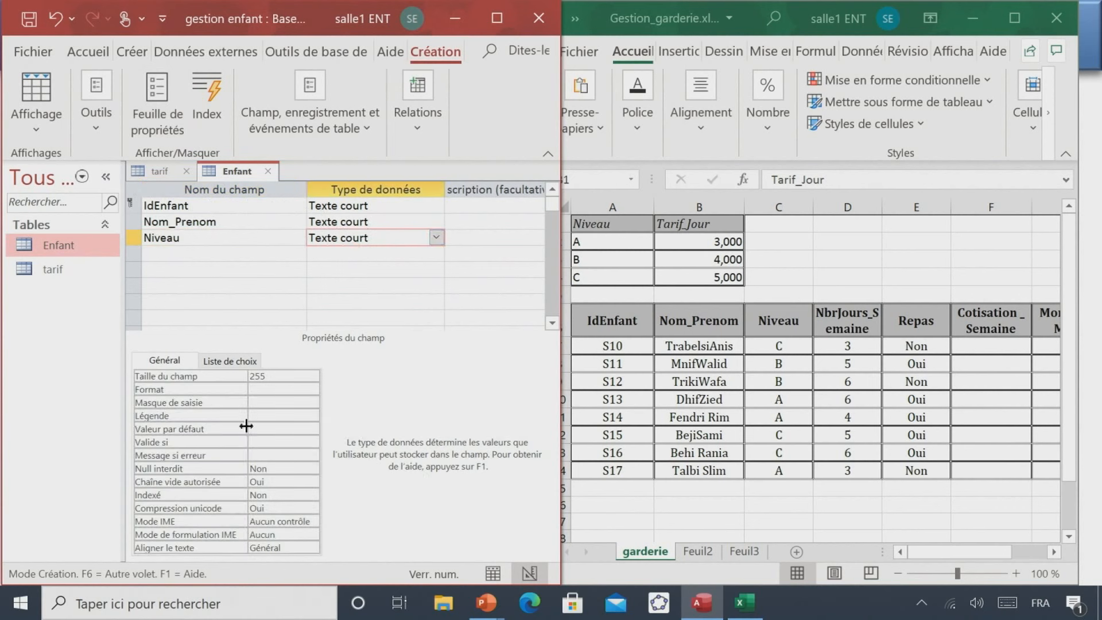
pyautogui.click(268, 389)
pyautogui.click(270, 376)
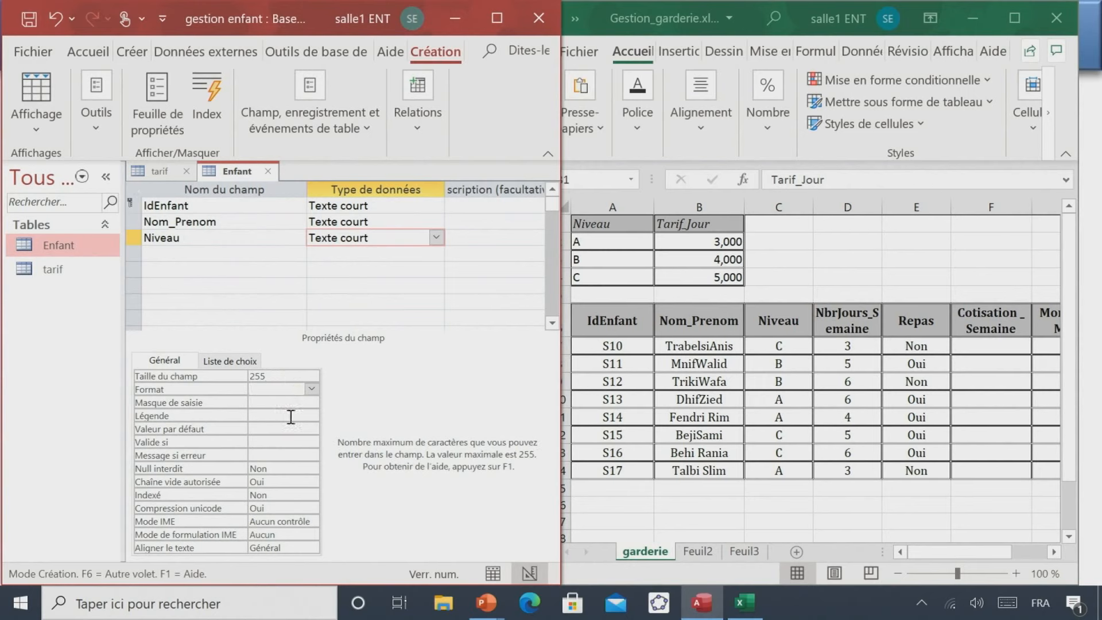
pyautogui.click(279, 376)
pyautogui.press('BackSpace')
pyautogui.press('BackSpace')
pyautogui.write('5')
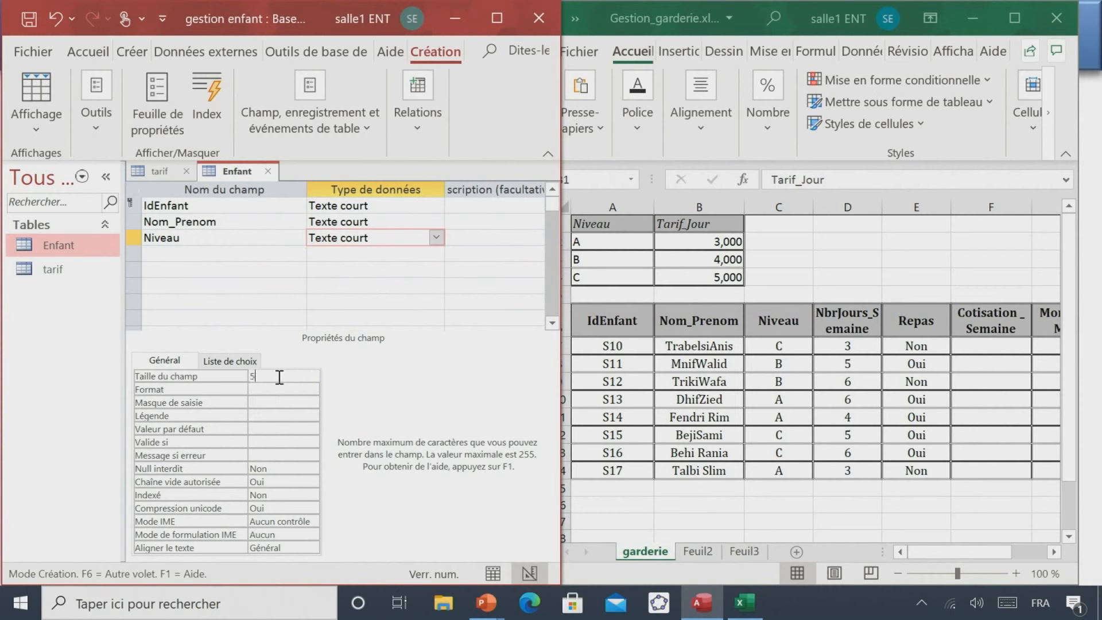
# Add a field named Nbrjours_semaine to the Enfant table with the data type Numérique and the field size Entier.
pyautogui.click(149, 253)
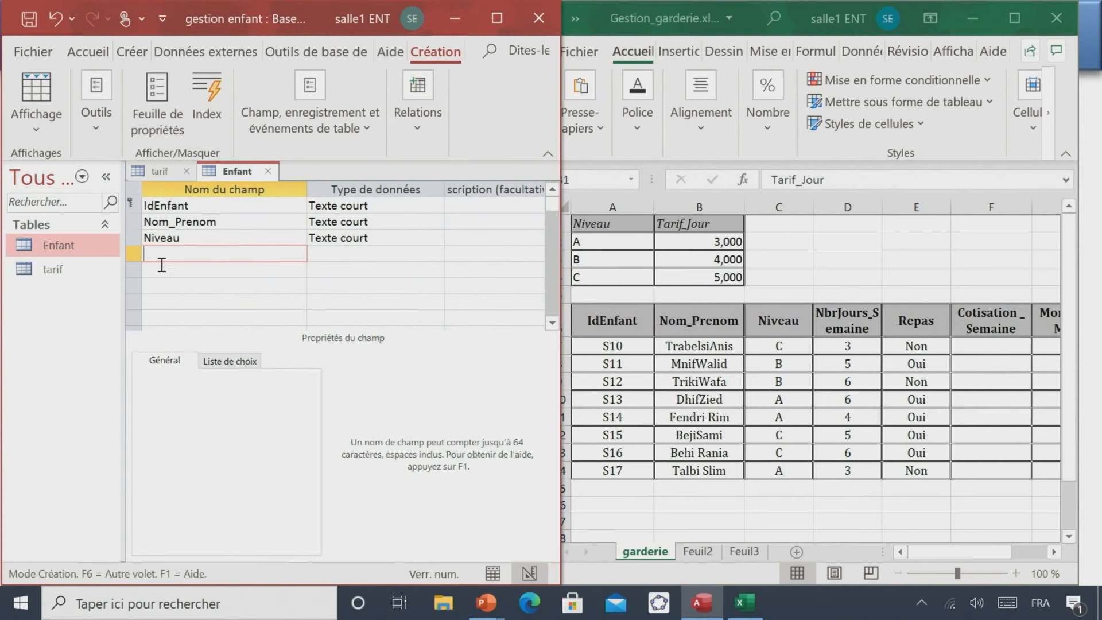
pyautogui.write('Nbrjour')
pyautogui.write('s_semaine')
pyautogui.click(343, 254)
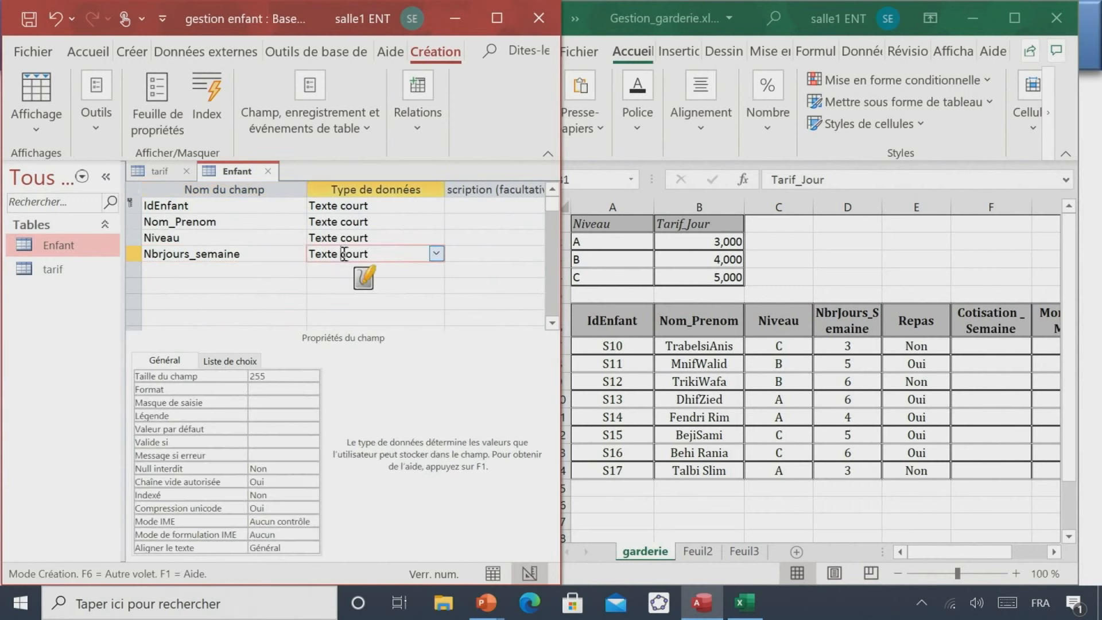
pyautogui.click(437, 255)
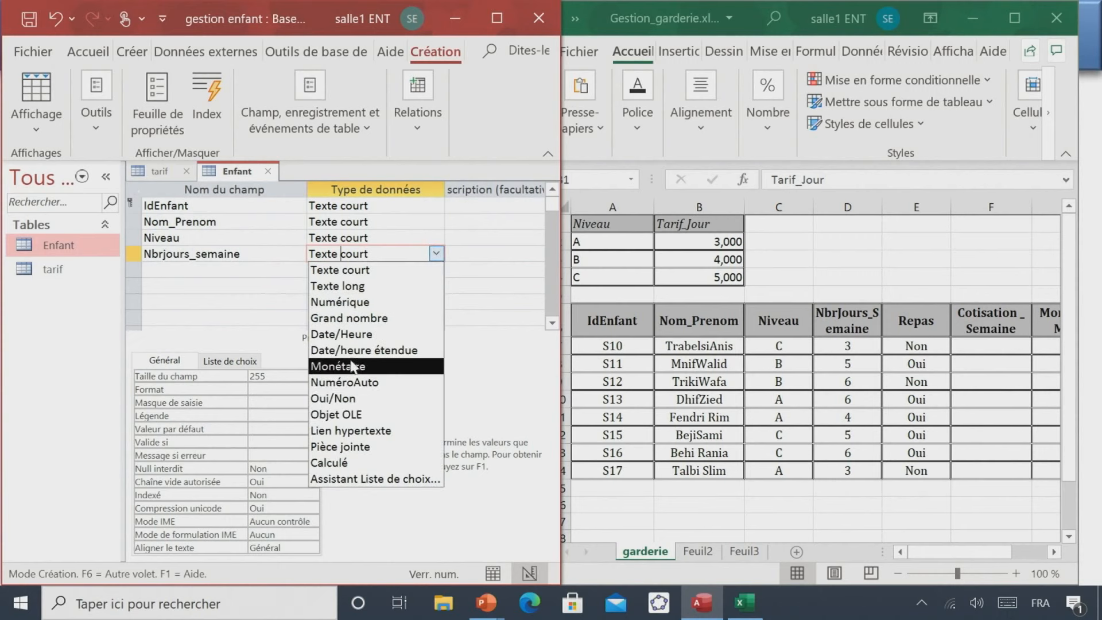
pyautogui.click(347, 301)
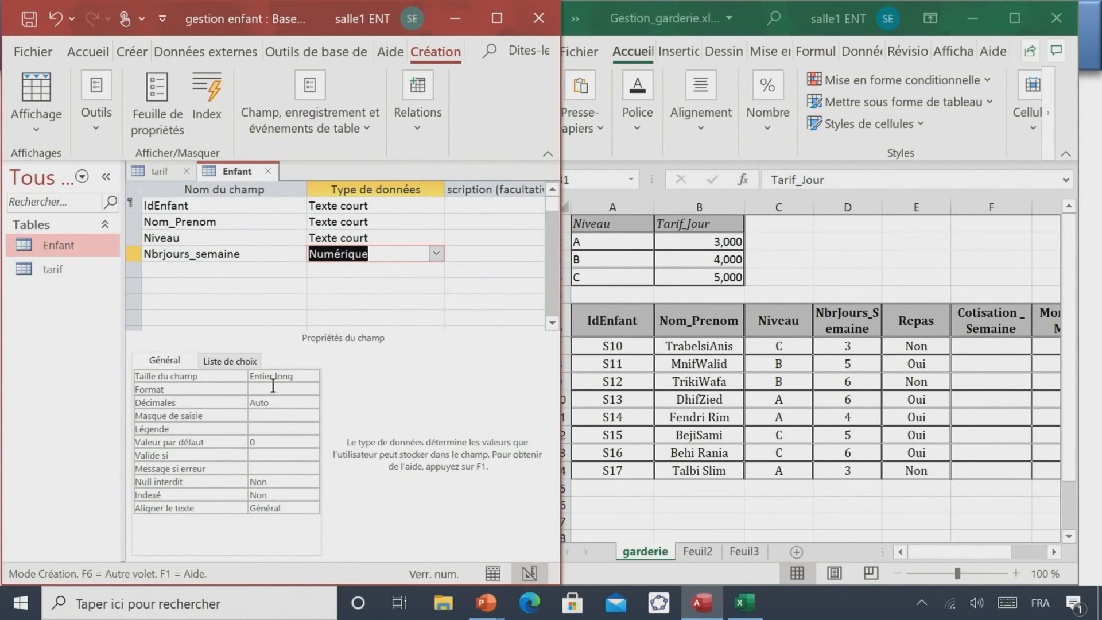
pyautogui.click(311, 376)
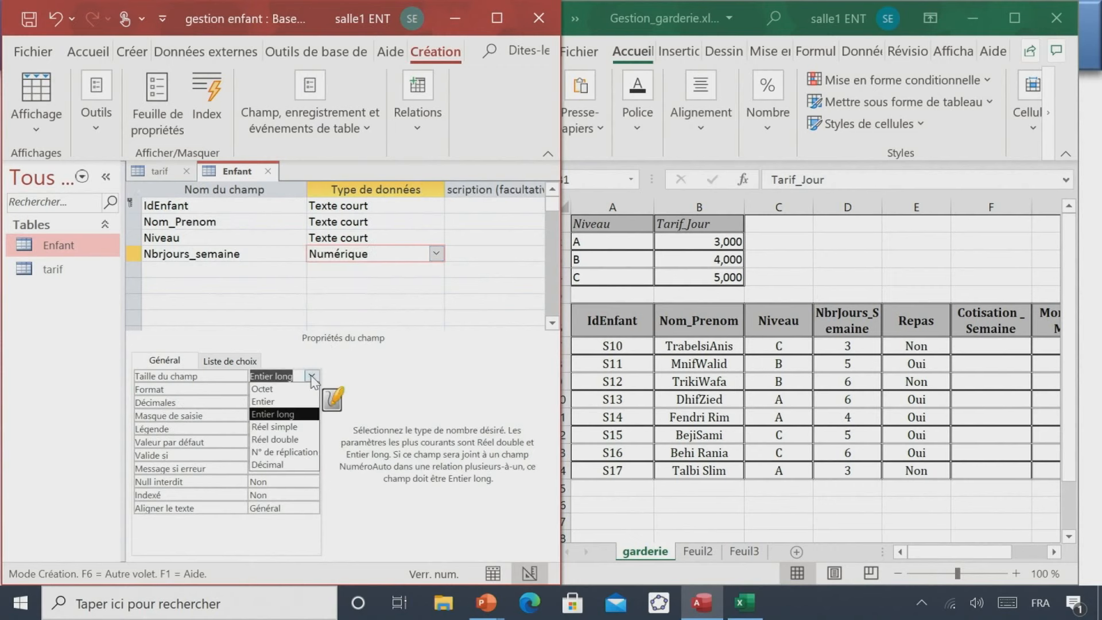
pyautogui.click(286, 403)
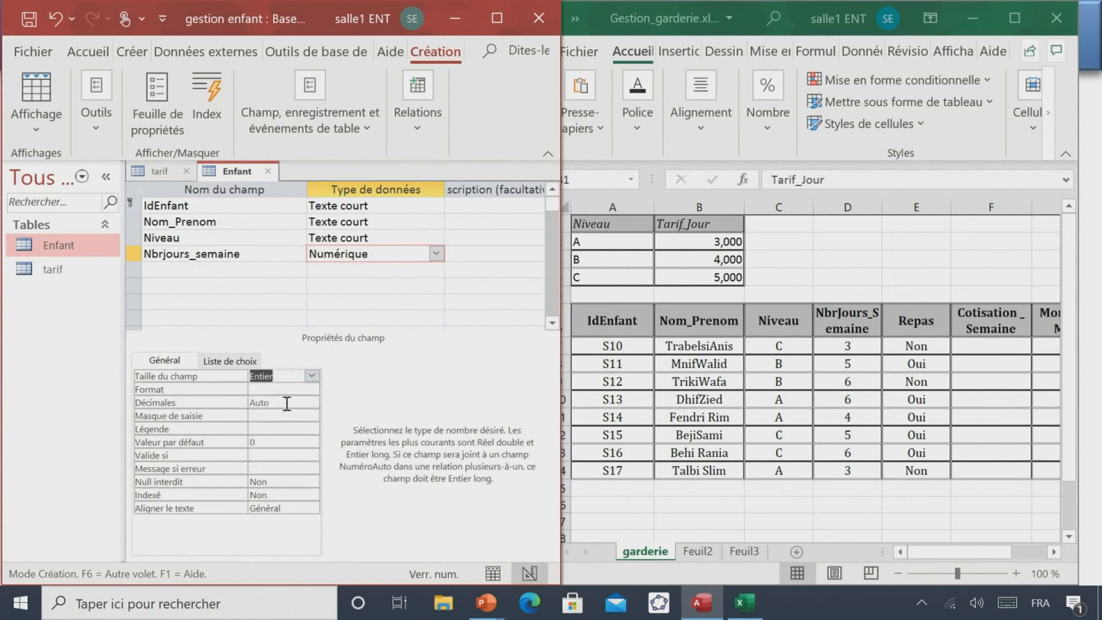
# Add a field named Repas with the data type Texte court to the Enfant table.
pyautogui.click(171, 277)
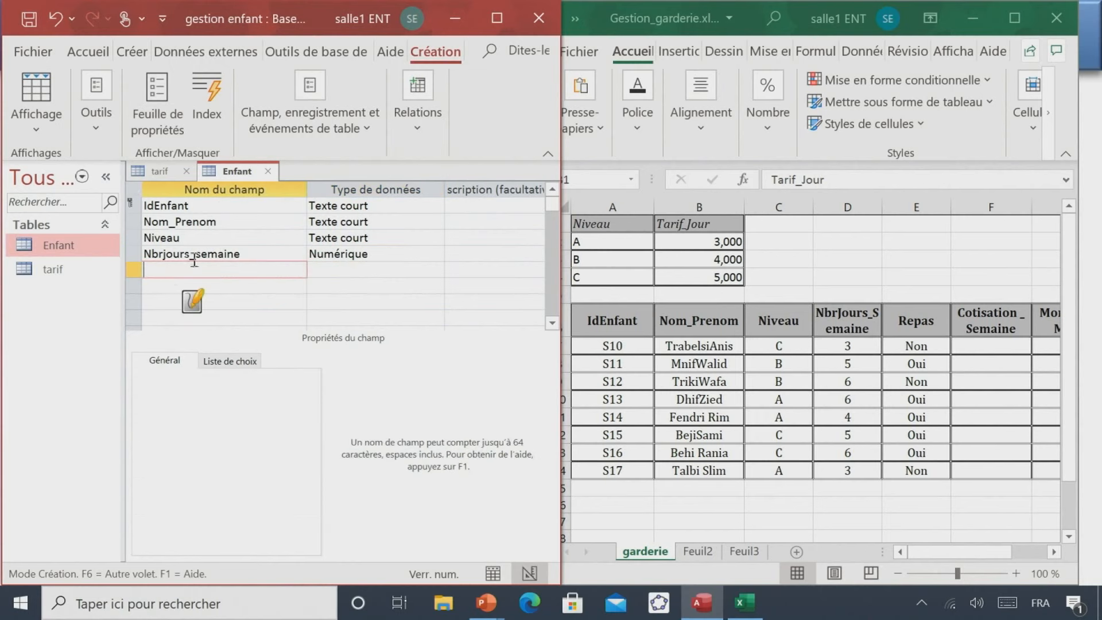
pyautogui.write('Re')
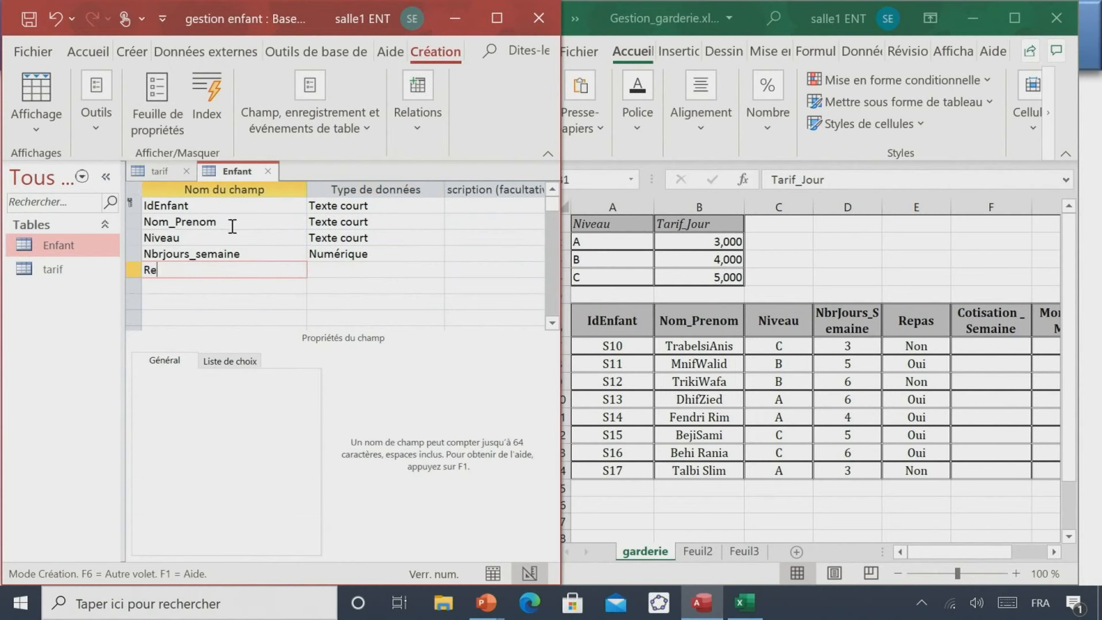
pyautogui.write('pas')
pyautogui.click(362, 254)
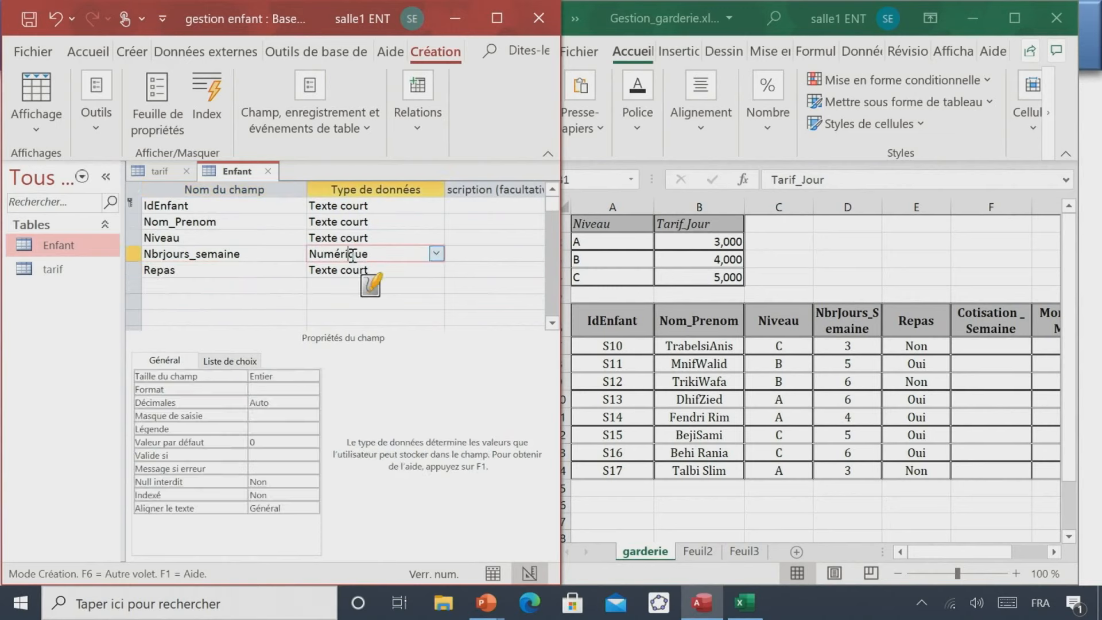
pyautogui.click(423, 271)
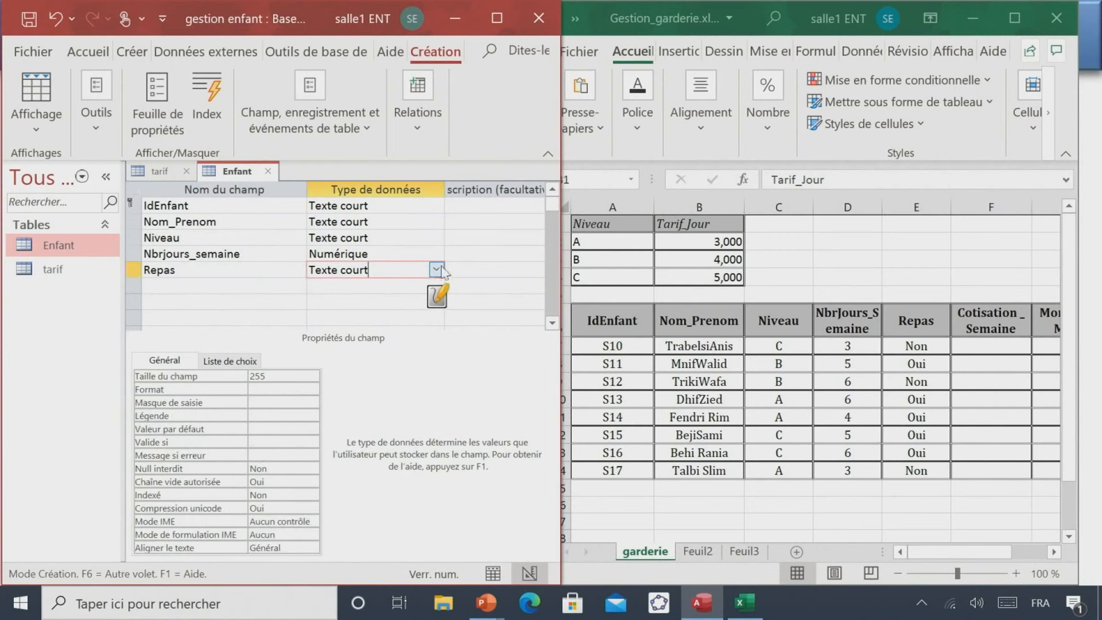
pyautogui.click(446, 270)
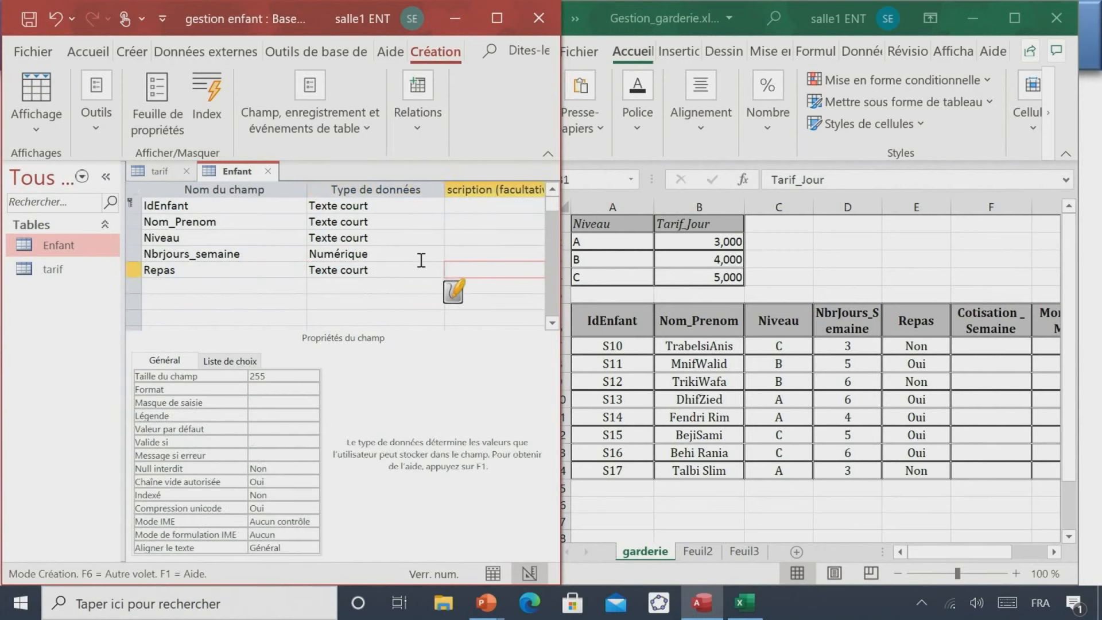
pyautogui.click(422, 255)
pyautogui.click(420, 268)
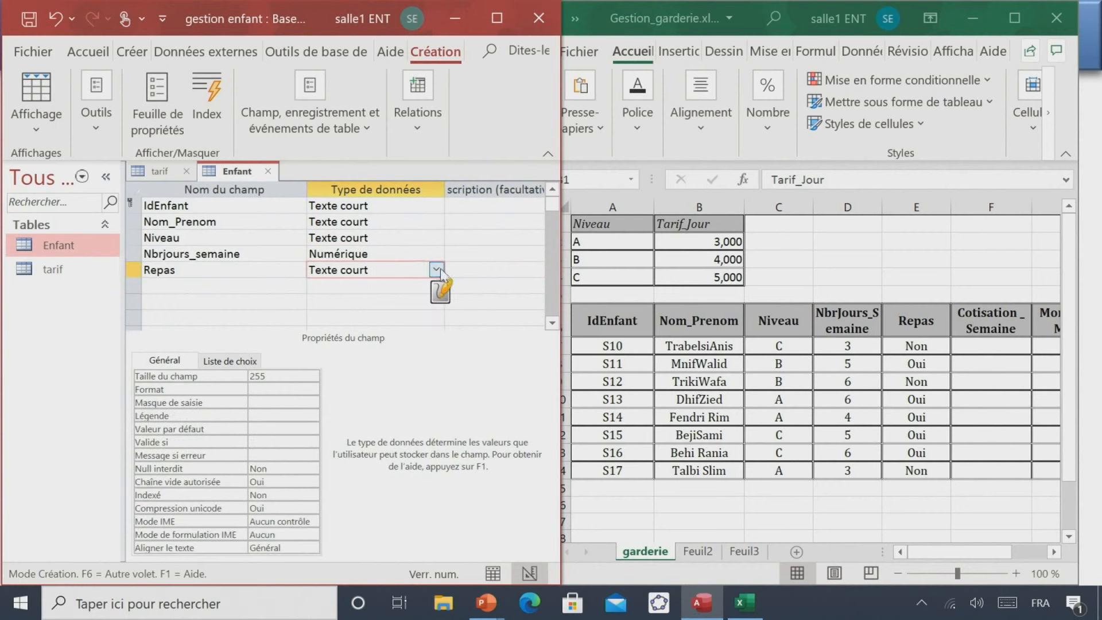
pyautogui.click(436, 269)
pyautogui.click(379, 287)
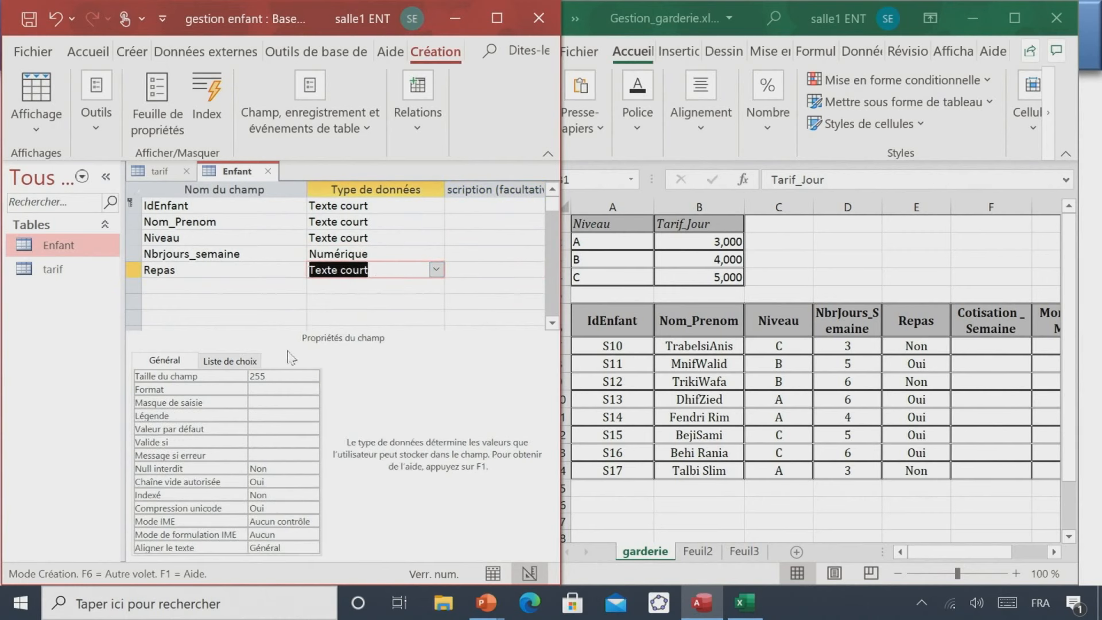
# Set the field size of Repas to 5.
pyautogui.click(283, 380)
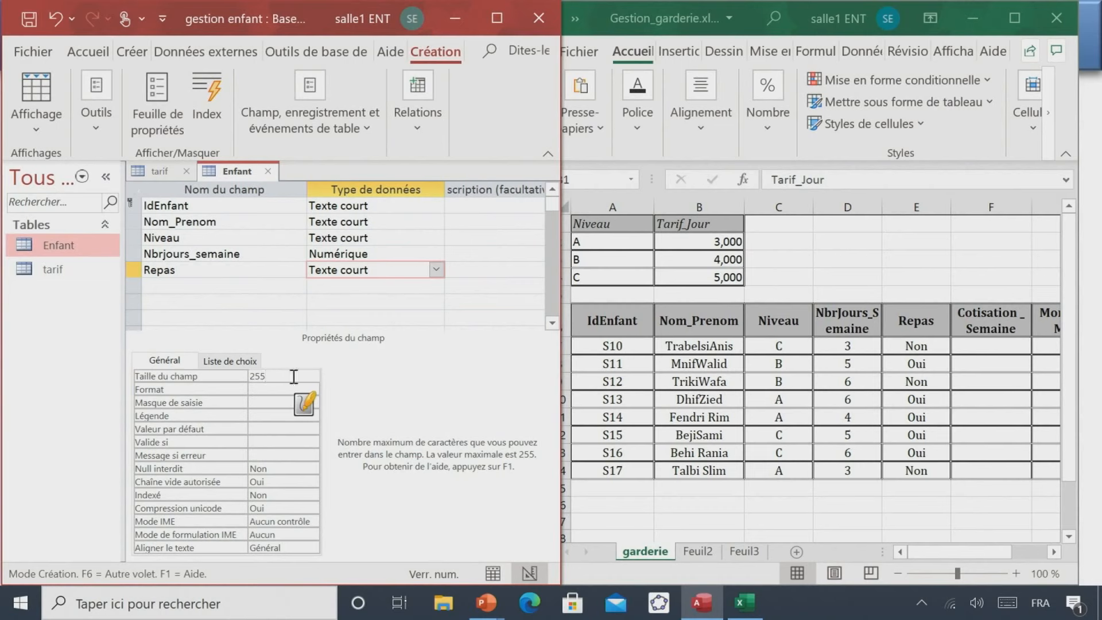
pyautogui.press('BackSpace')
pyautogui.press('BackSpace')
pyautogui.press('BackSpace')
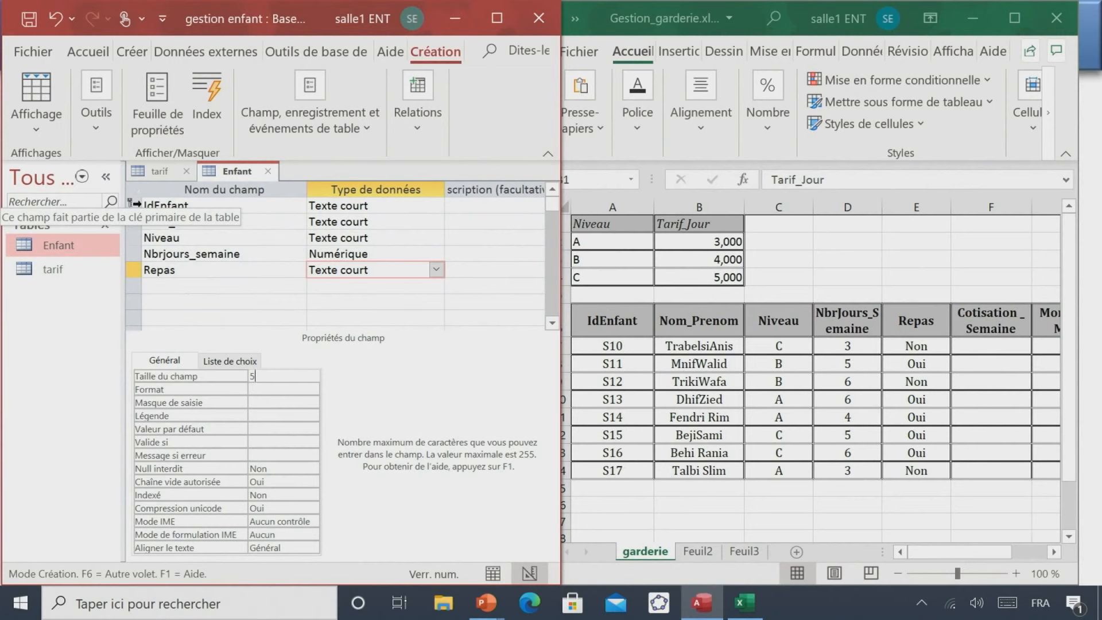
# Set IdEnfant as the primary key of the Enfant table, and close the table with its design changes saved.
pyautogui.click(136, 204)
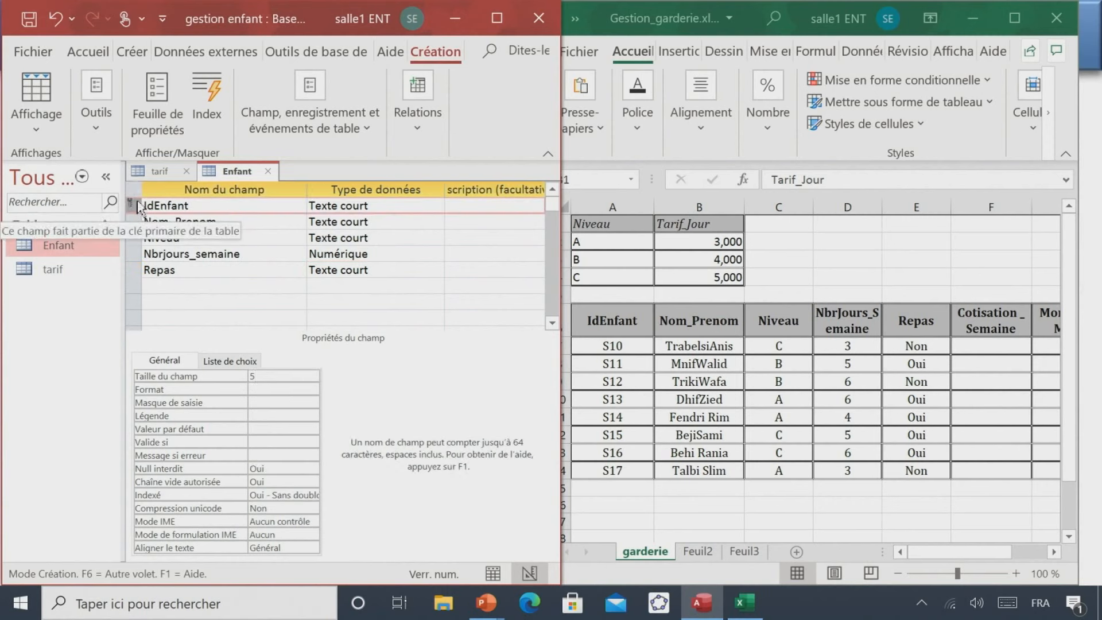
pyautogui.rightClick(135, 210)
pyautogui.click(109, 222)
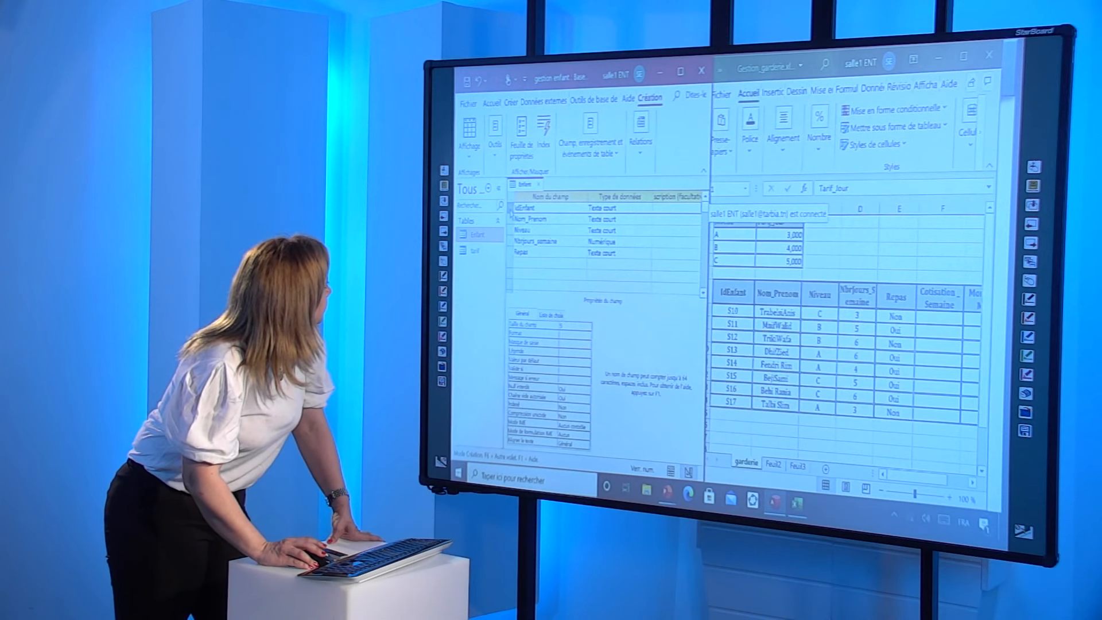
pyautogui.rightClick(510, 211)
pyautogui.click(500, 221)
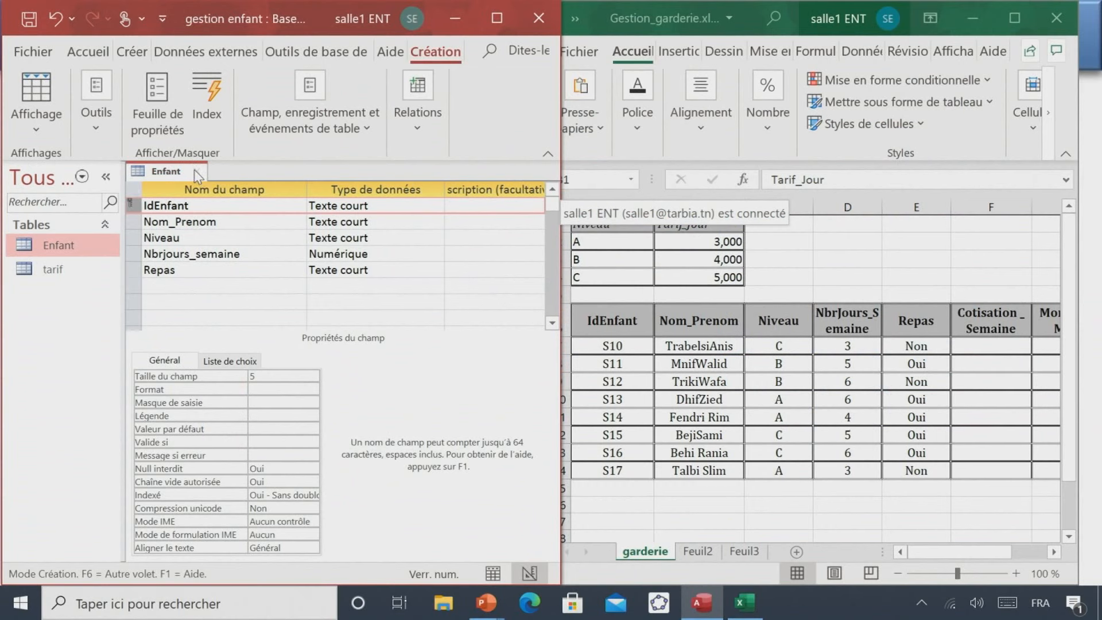
pyautogui.click(197, 171)
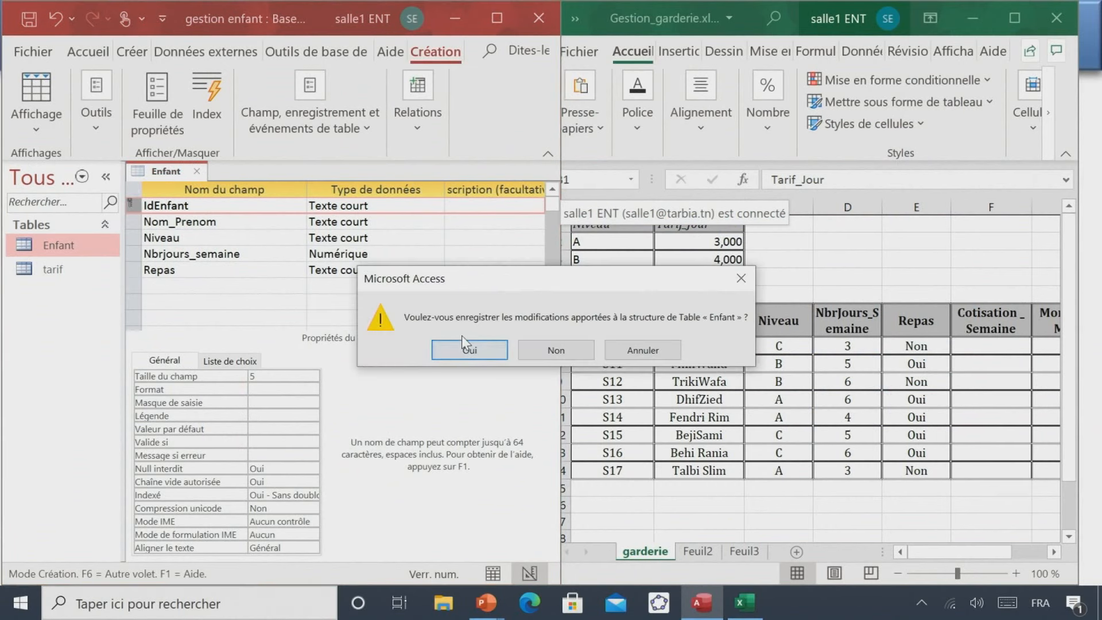
pyautogui.click(465, 346)
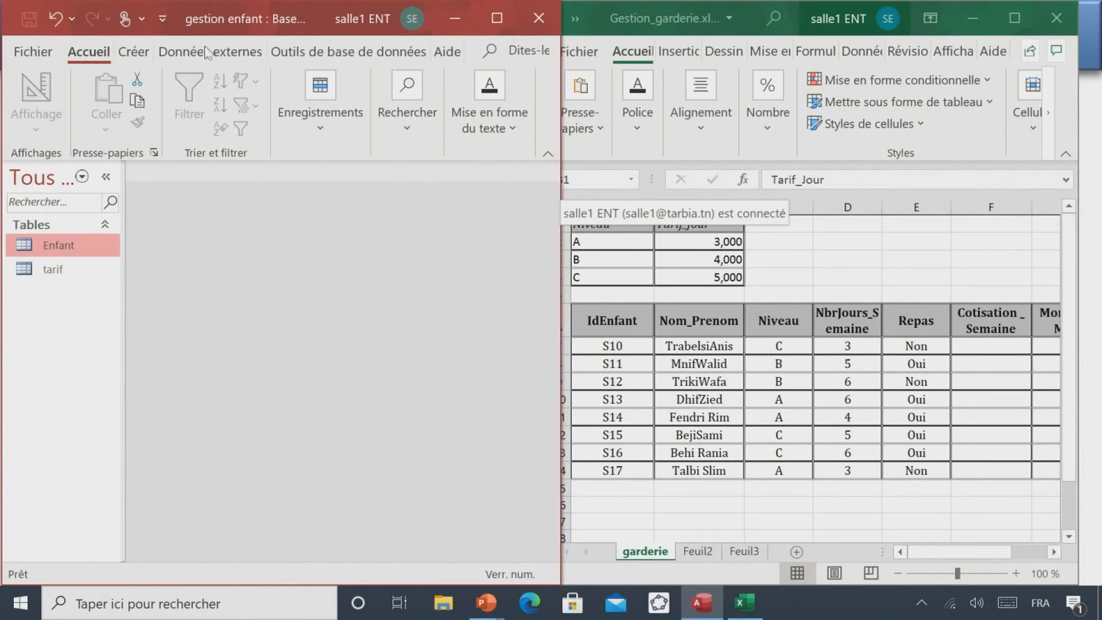
# Open the database relationships, add the Enfant and tarif tables, and place tarif beside Enfant.
pyautogui.click(303, 54)
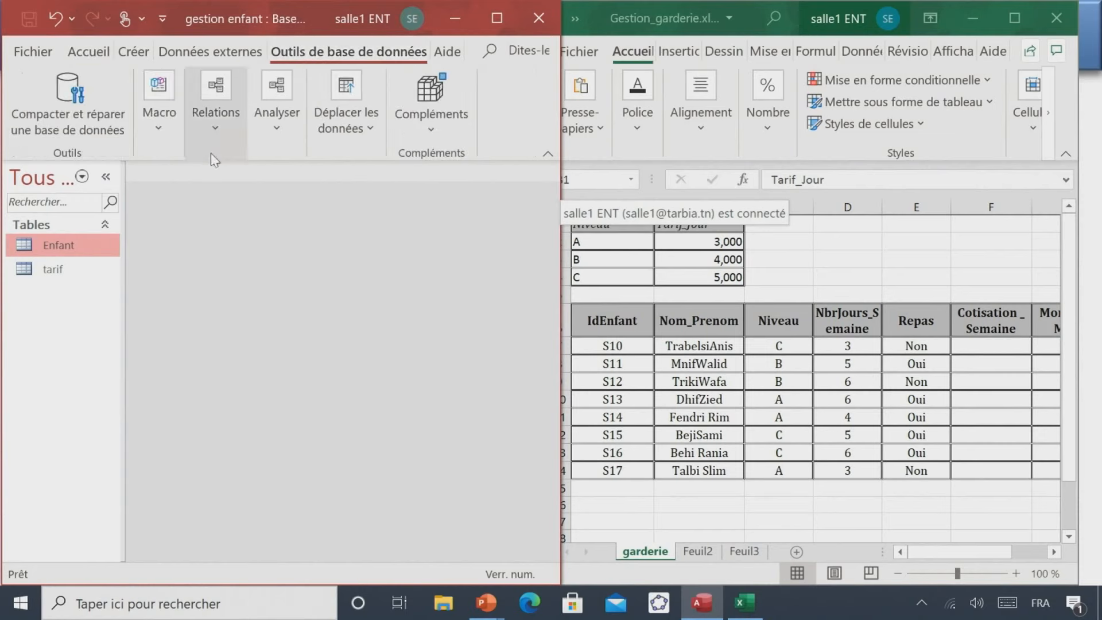
pyautogui.click(217, 129)
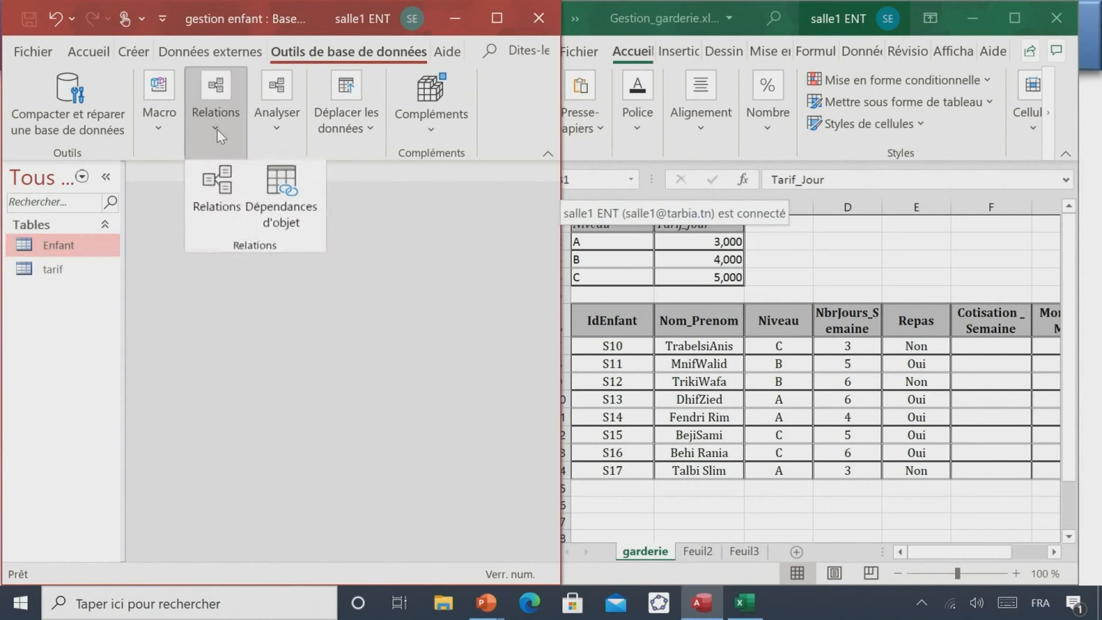
pyautogui.click(213, 192)
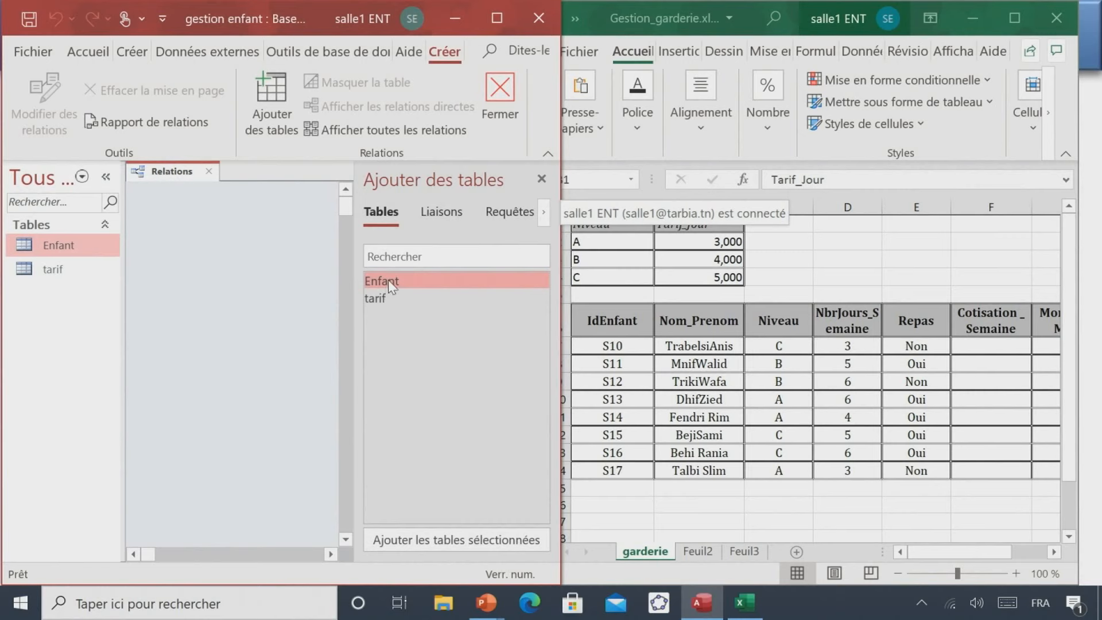
pyautogui.moveTo(385, 281); pyautogui.dragTo(160, 270)
pyautogui.moveTo(376, 299); pyautogui.dragTo(282, 413)
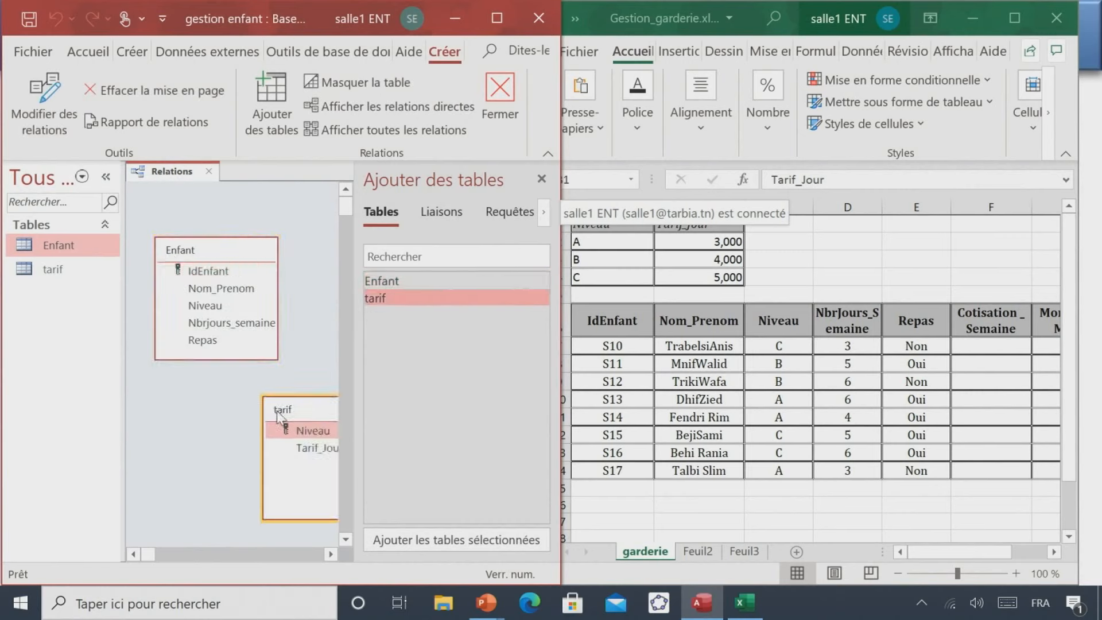
pyautogui.click(541, 179)
pyautogui.moveTo(331, 409); pyautogui.dragTo(420, 231)
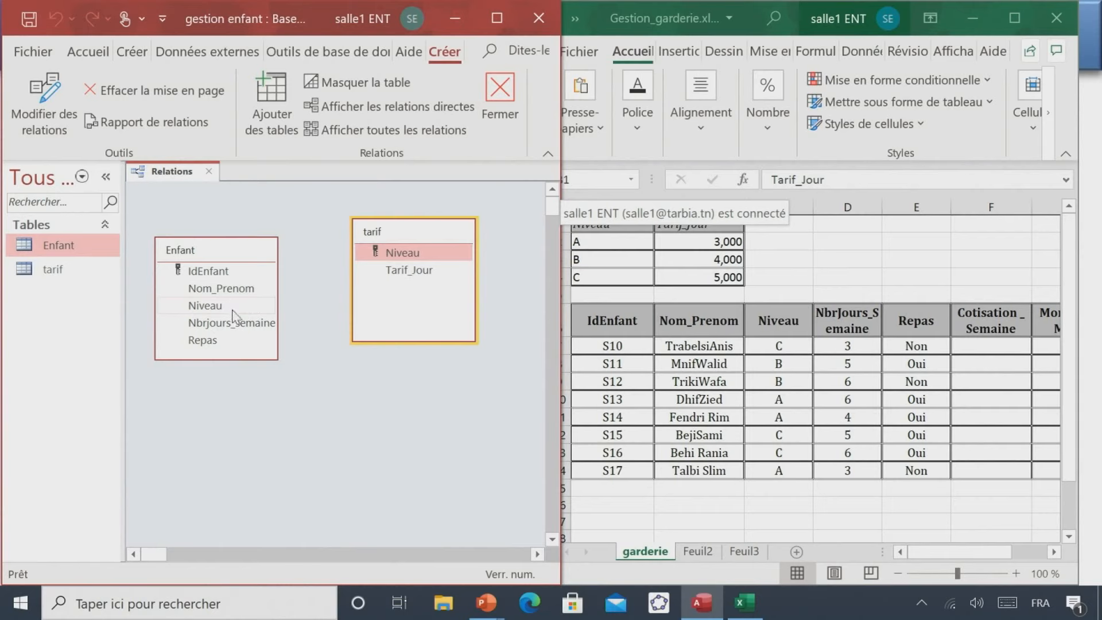
# Create a relationship between Niveau in Enfant and Niveau in tarif, with referential integrity and cascading update of the corresponding fields.
pyautogui.moveTo(233, 310); pyautogui.dragTo(397, 256)
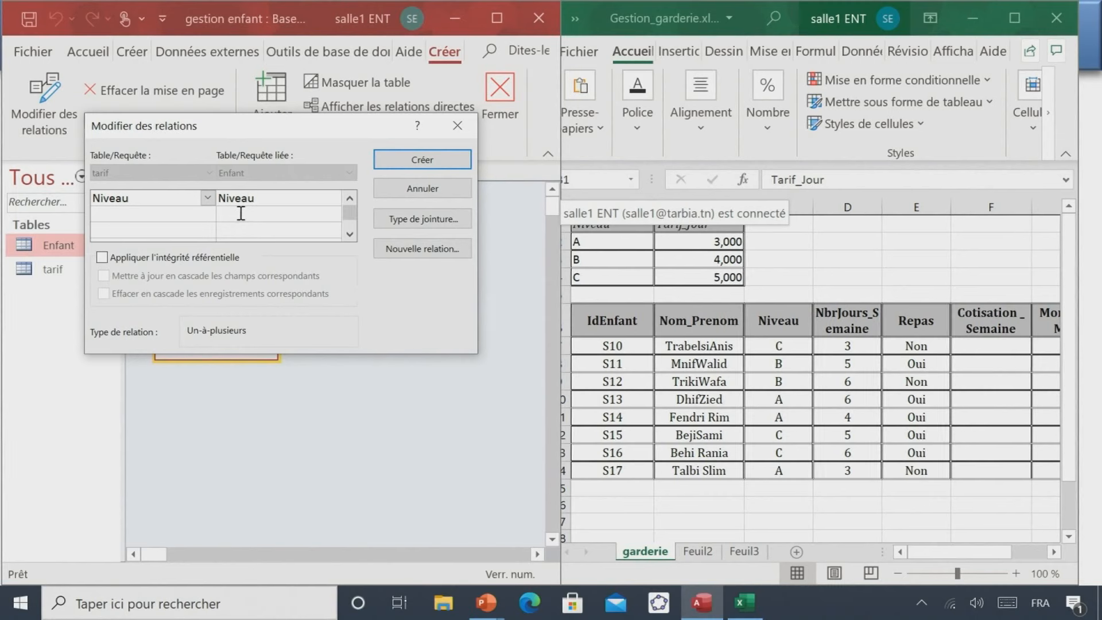
pyautogui.click(136, 258)
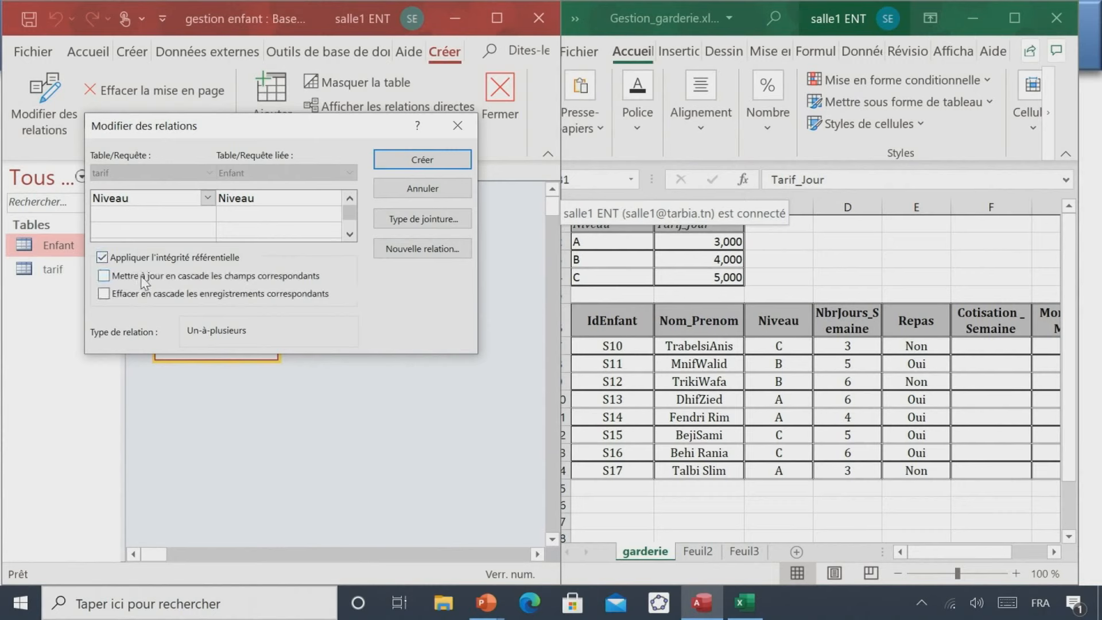
pyautogui.click(142, 278)
pyautogui.click(425, 161)
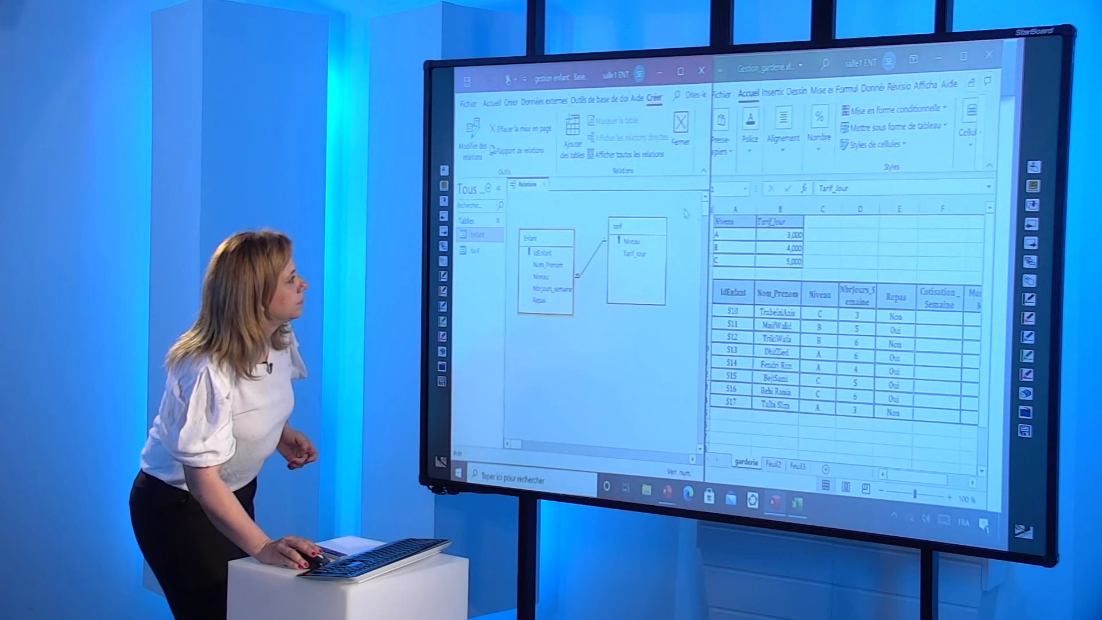
# In the Gestion_garderie workbook, copy the Niveau and Tarif_Jour table from the garderie sheet and paste it with Collage spécial at A1 of Feuil2.
pyautogui.click(726, 222)
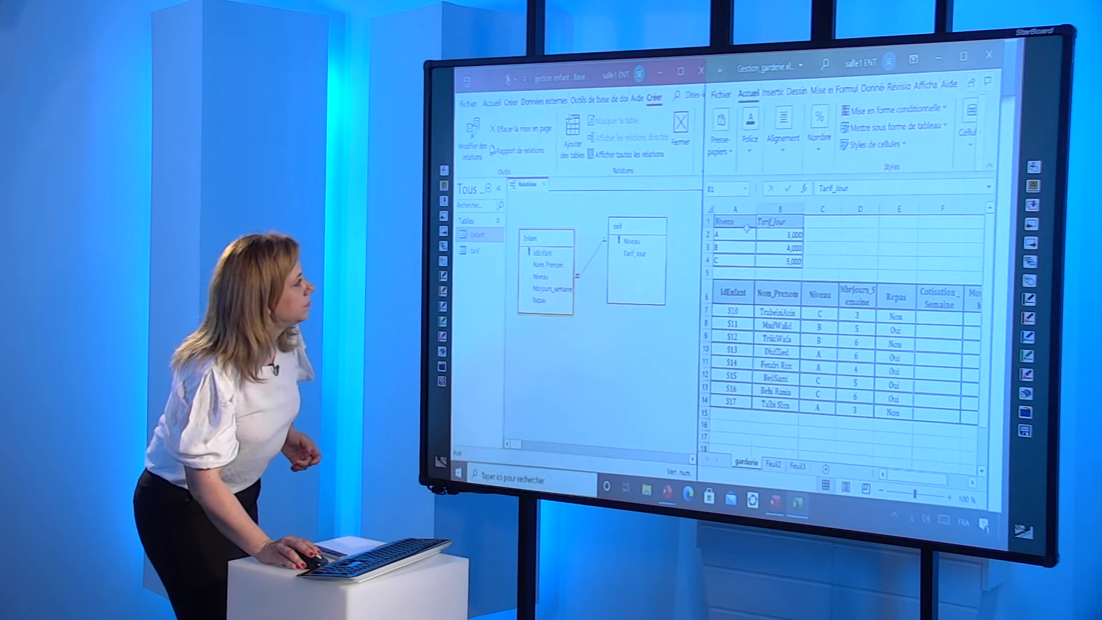
pyautogui.moveTo(740, 221)
pyautogui.mouseDown()
pyautogui.moveTo(744, 247)
pyautogui.moveTo(778, 260)
pyautogui.mouseUp()
pyautogui.hotkey('ctrl', 'c')
pyautogui.click(764, 464)
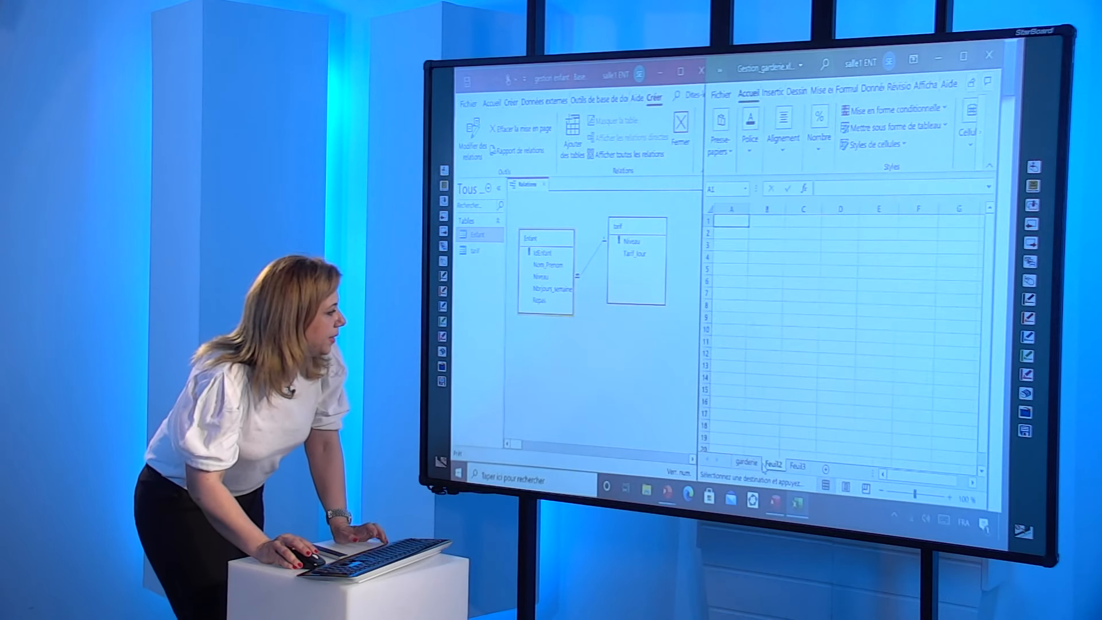
pyautogui.rightClick(734, 223)
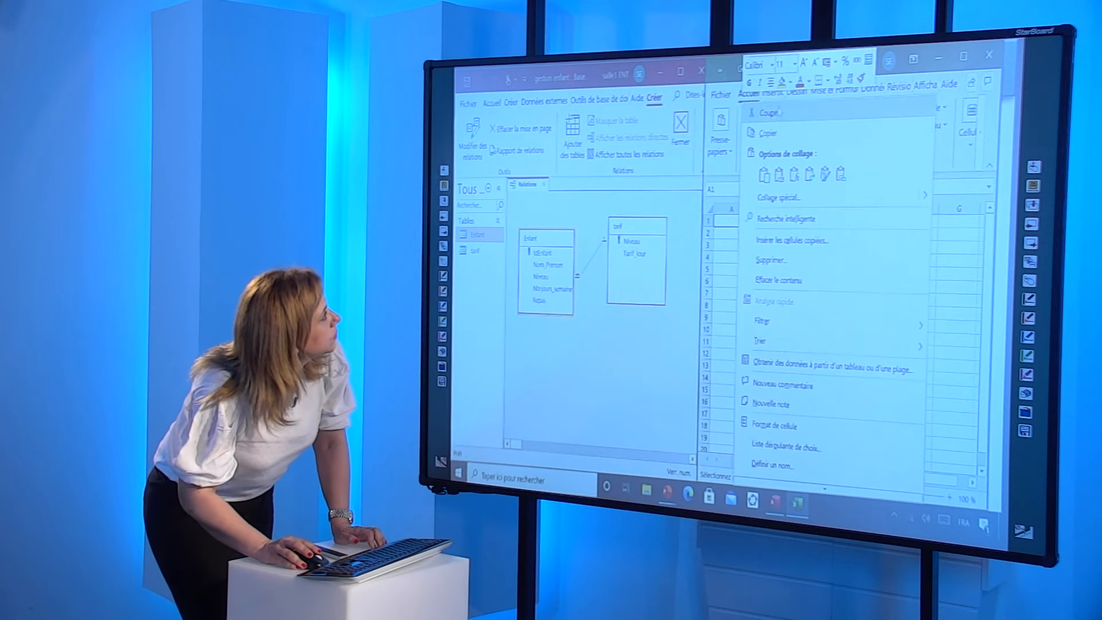
pyautogui.click(778, 198)
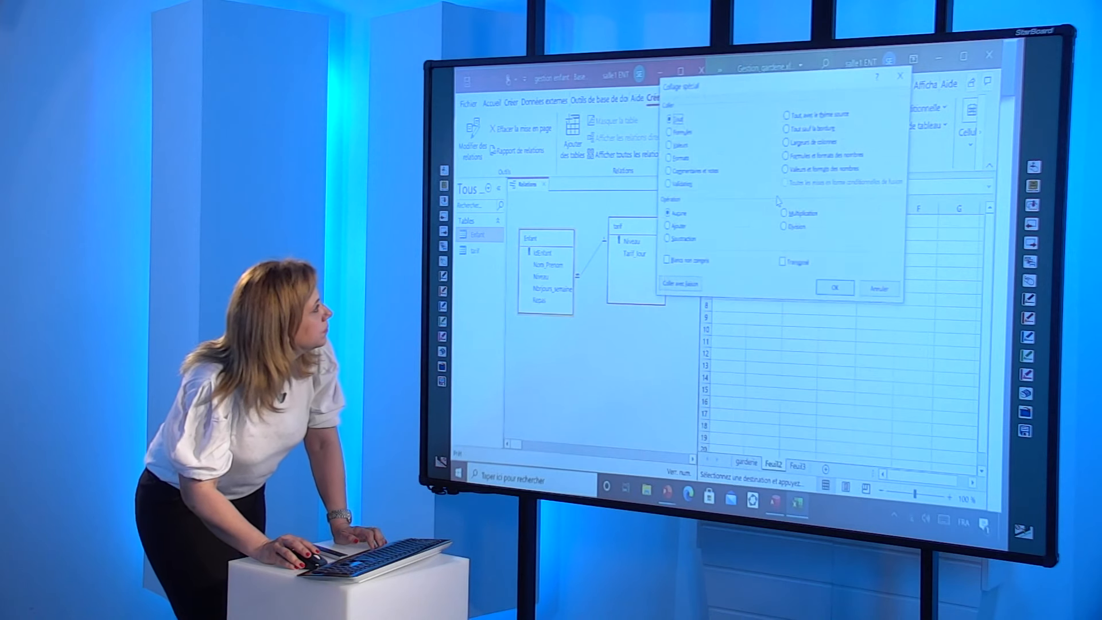
pyautogui.click(833, 287)
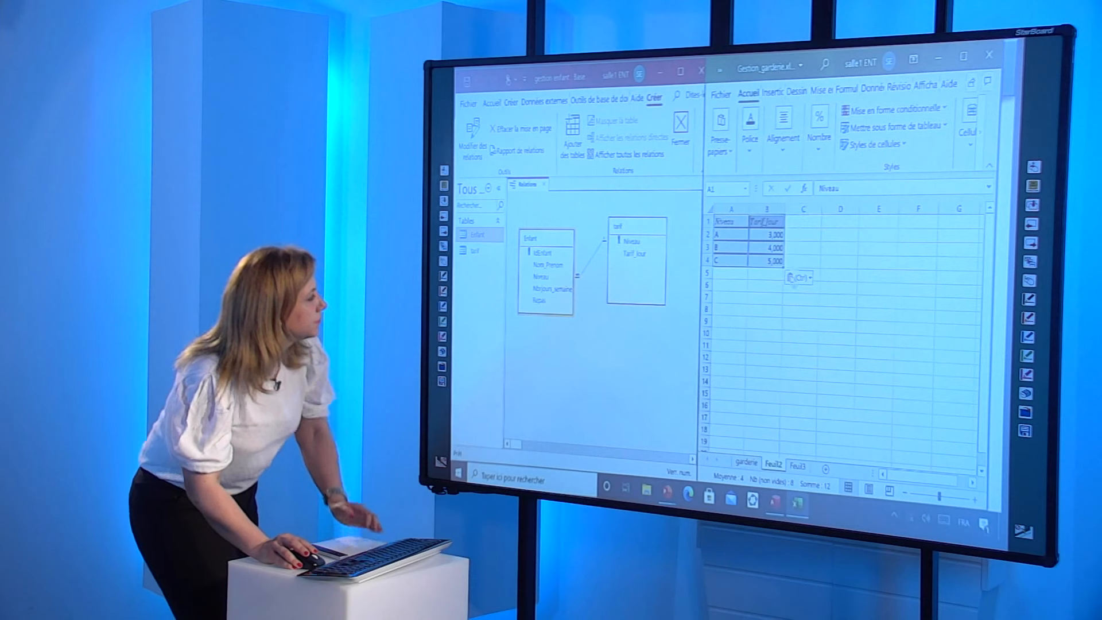
# Rename the sheet Feuil2 as tarif.
pyautogui.click(768, 466)
pyautogui.rightClick(769, 465)
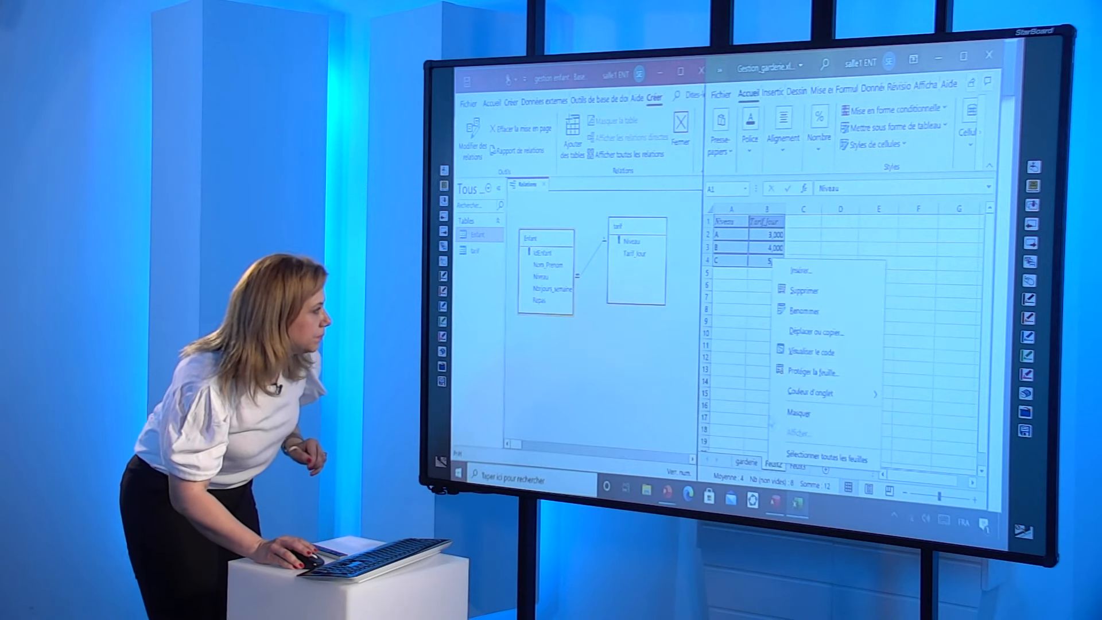
pyautogui.click(790, 312)
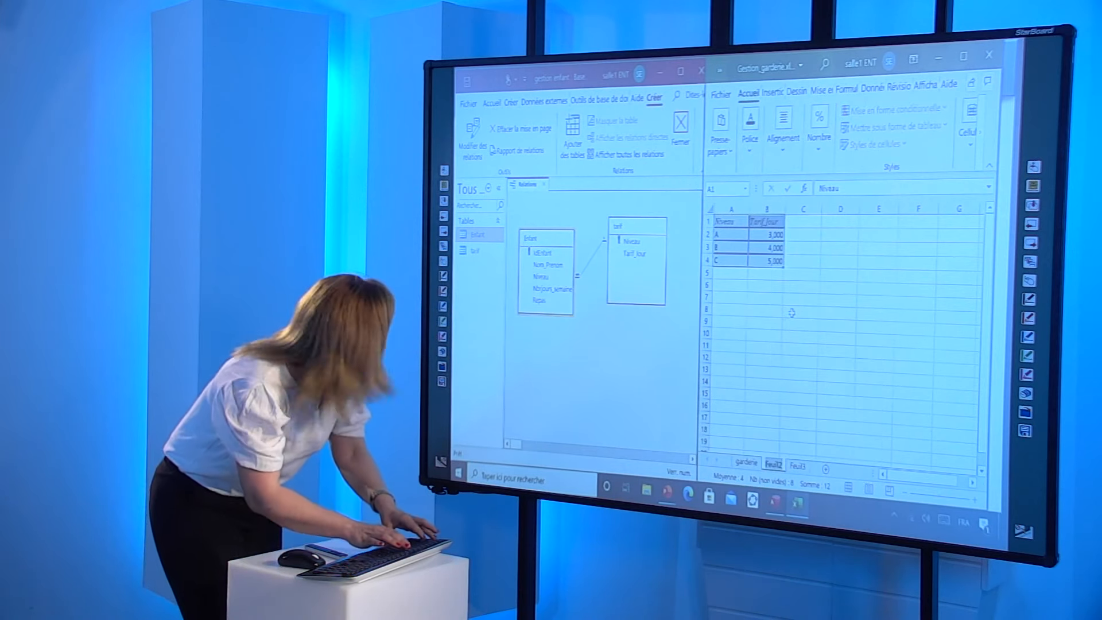
pyautogui.write('tarif')
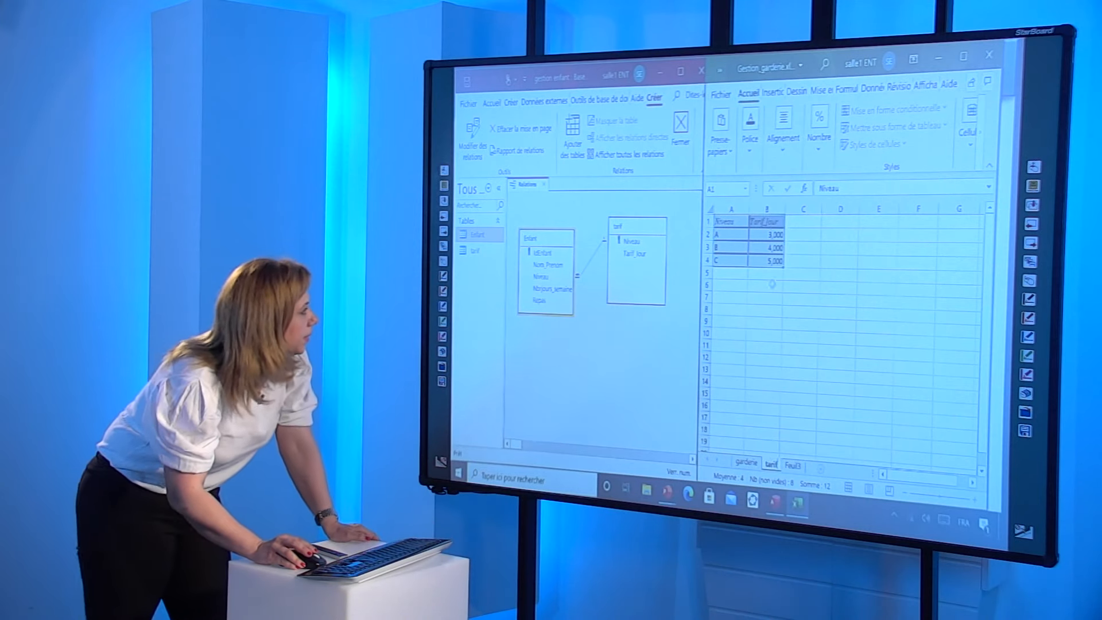
# Copy the children's table from IdEnfant to Repas on the garderie sheet into Feuil3, and rename that sheet Enfant.
pyautogui.click(747, 462)
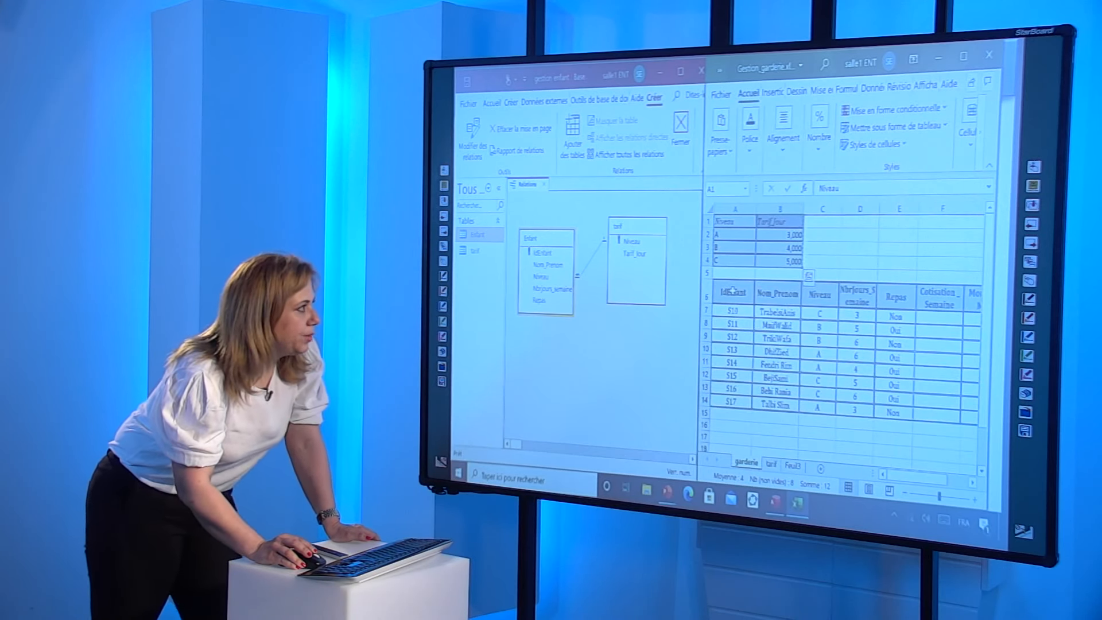
pyautogui.moveTo(732, 289); pyautogui.dragTo(887, 412)
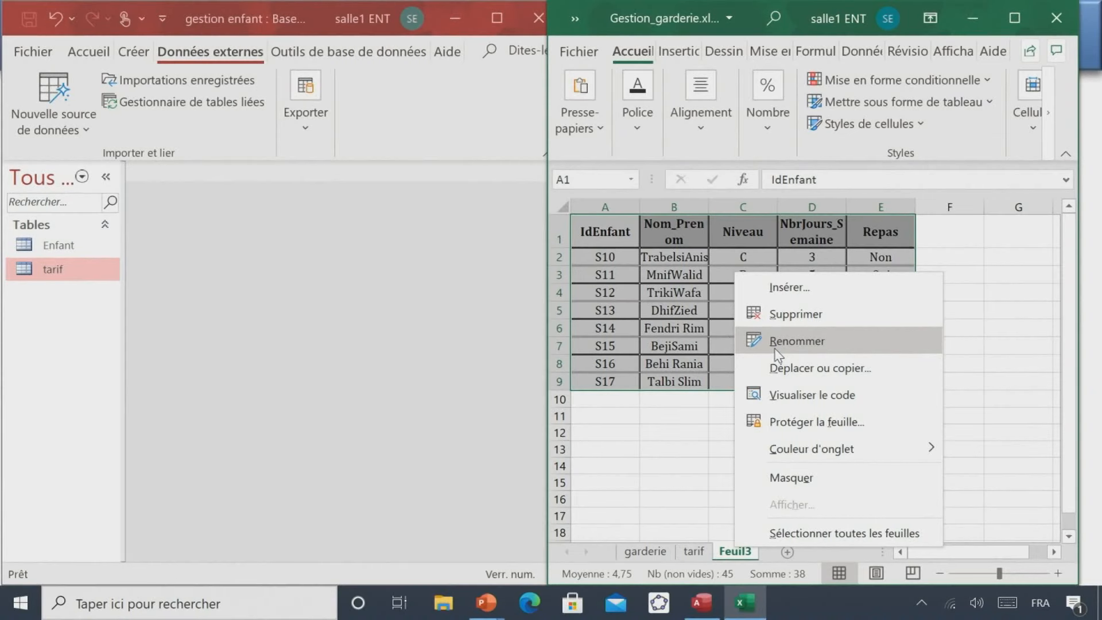
pyautogui.click(776, 345)
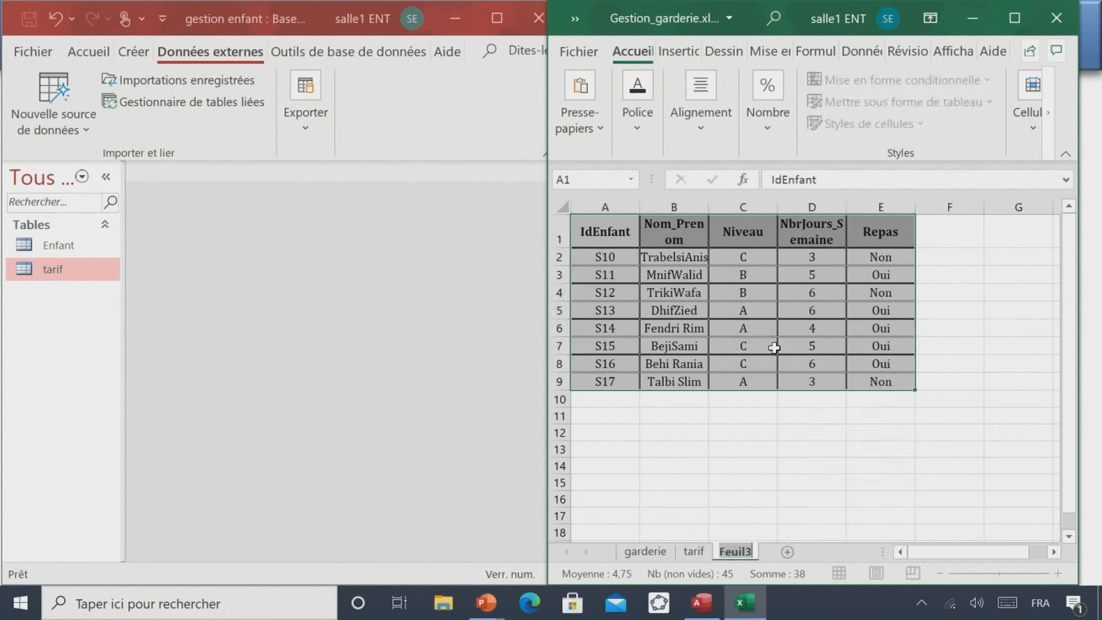
pyautogui.write('Enfant')
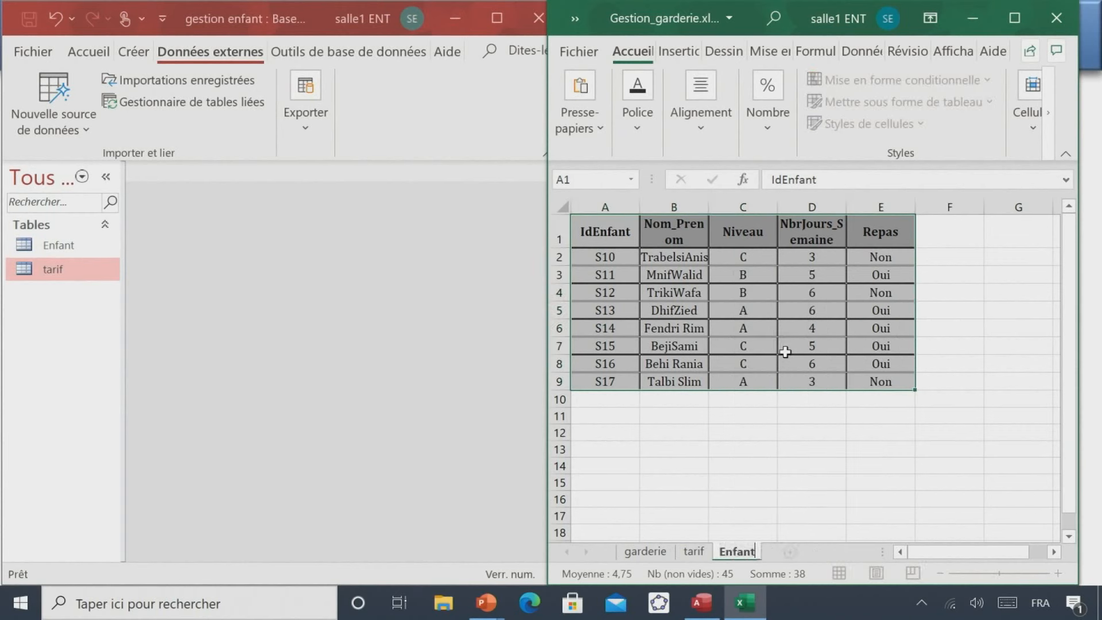
pyautogui.click(695, 552)
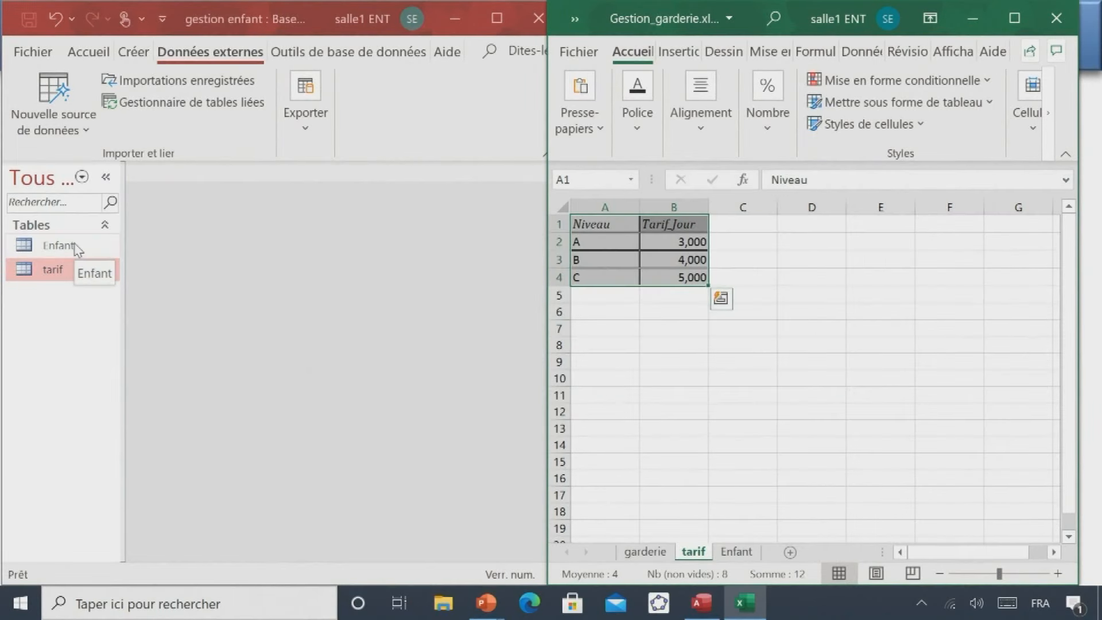
# Save the Gestion_garderie workbook, and in the Access database choose C:\Bac2021\Gestion_garderie.xlsx as the source of an Excel import.
pyautogui.click(590, 52)
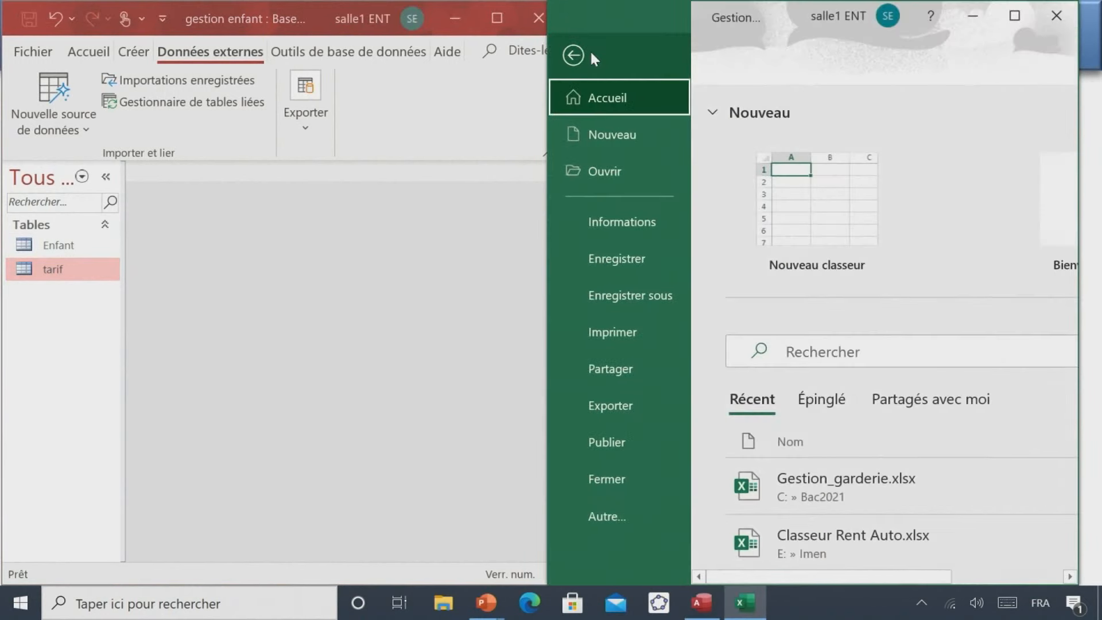
pyautogui.click(647, 261)
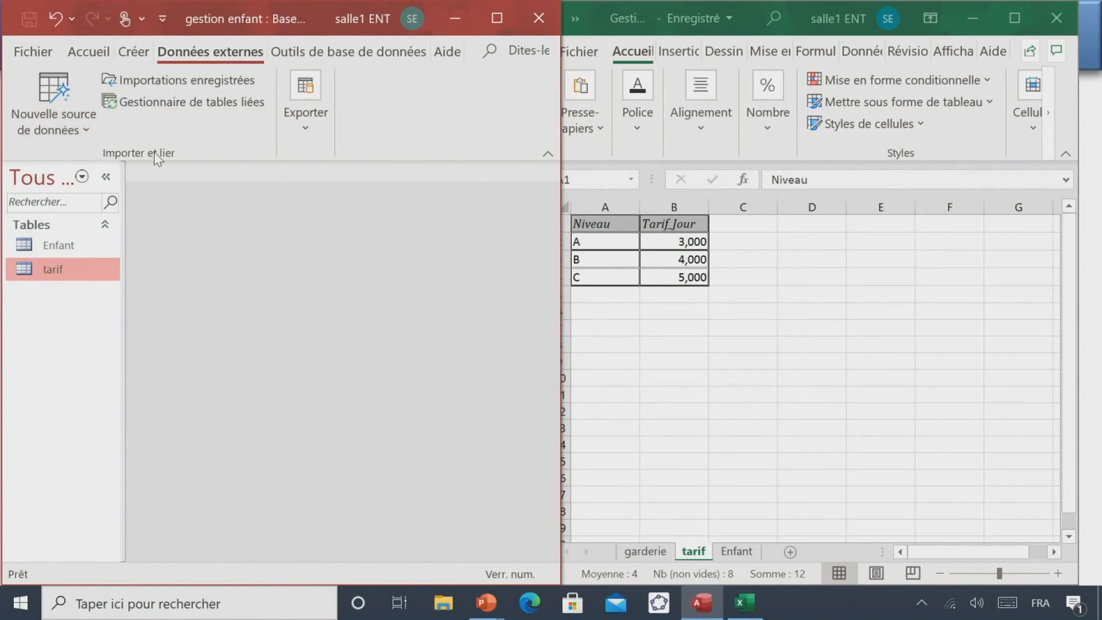
pyautogui.click(68, 126)
pyautogui.moveTo(91, 173)
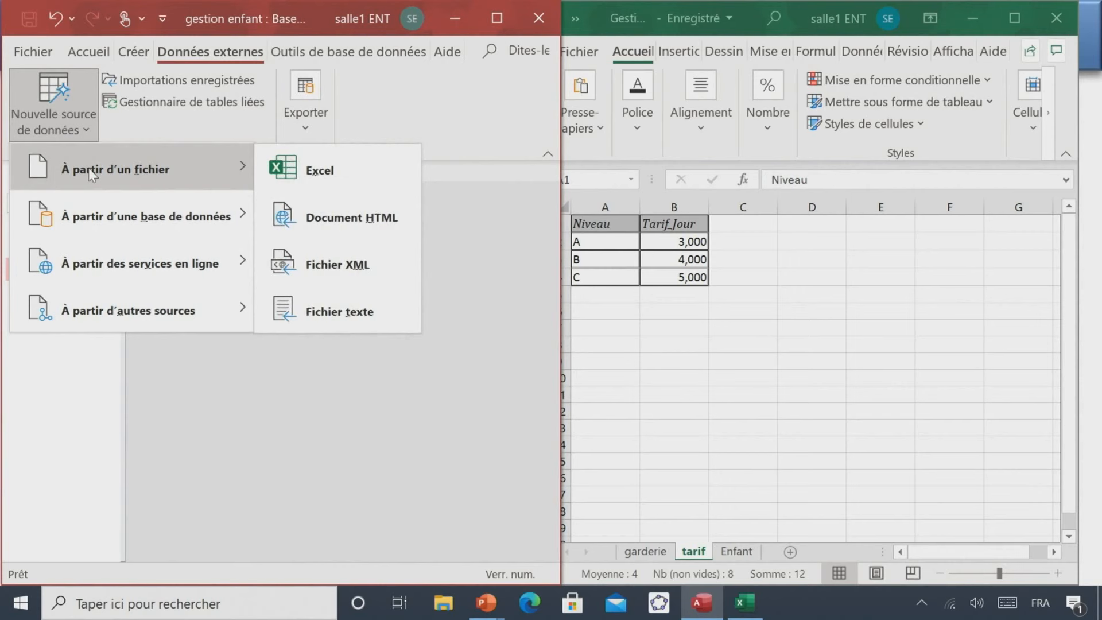
pyautogui.click(275, 164)
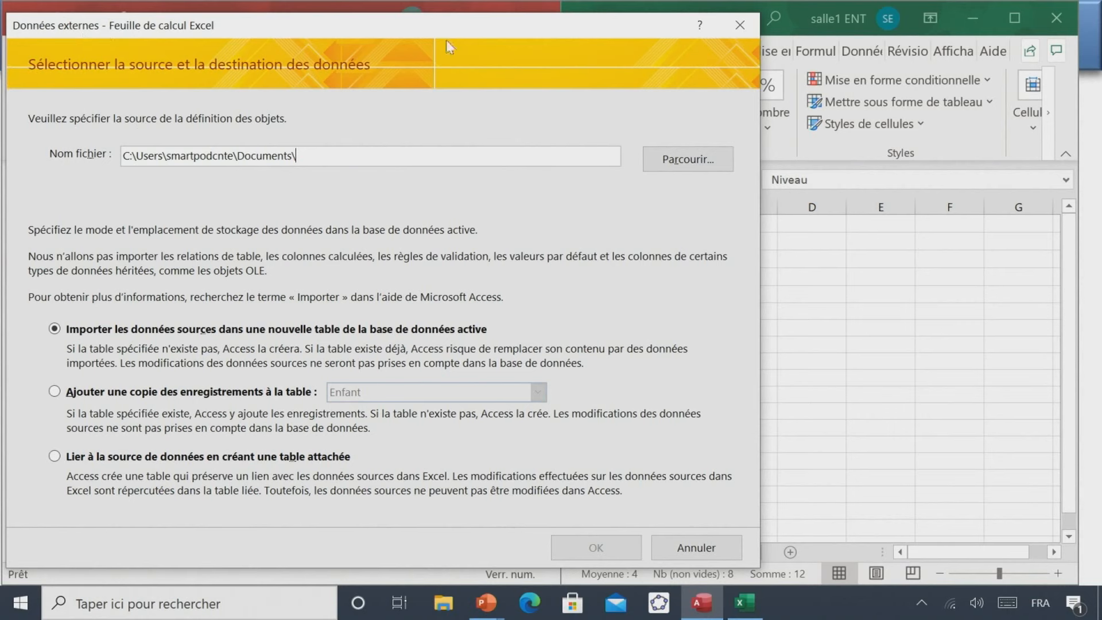
pyautogui.click(664, 166)
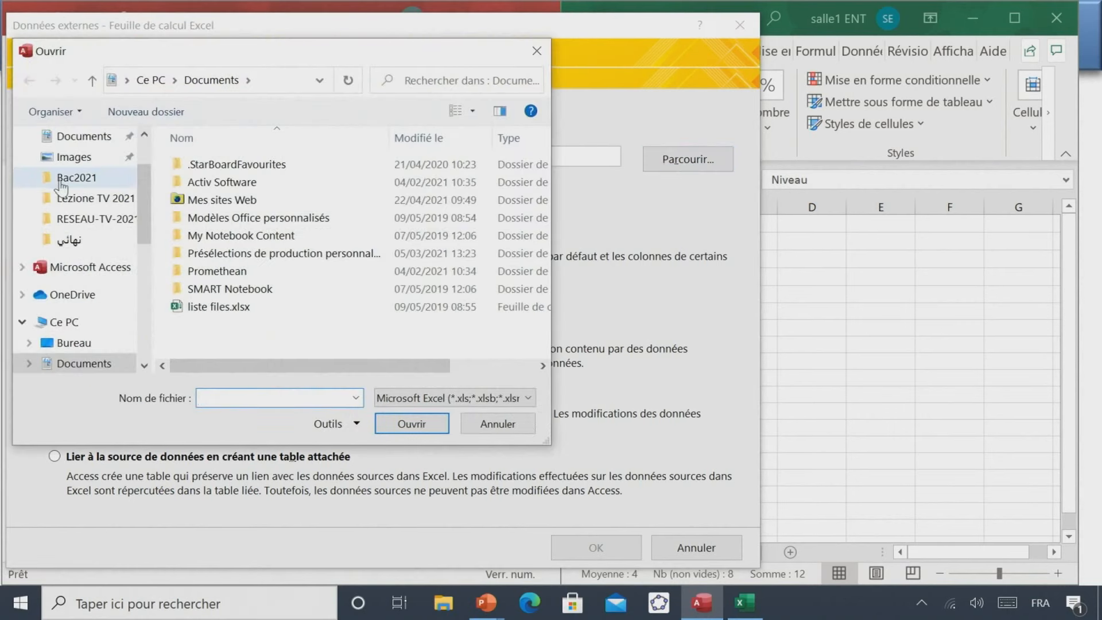
pyautogui.click(58, 179)
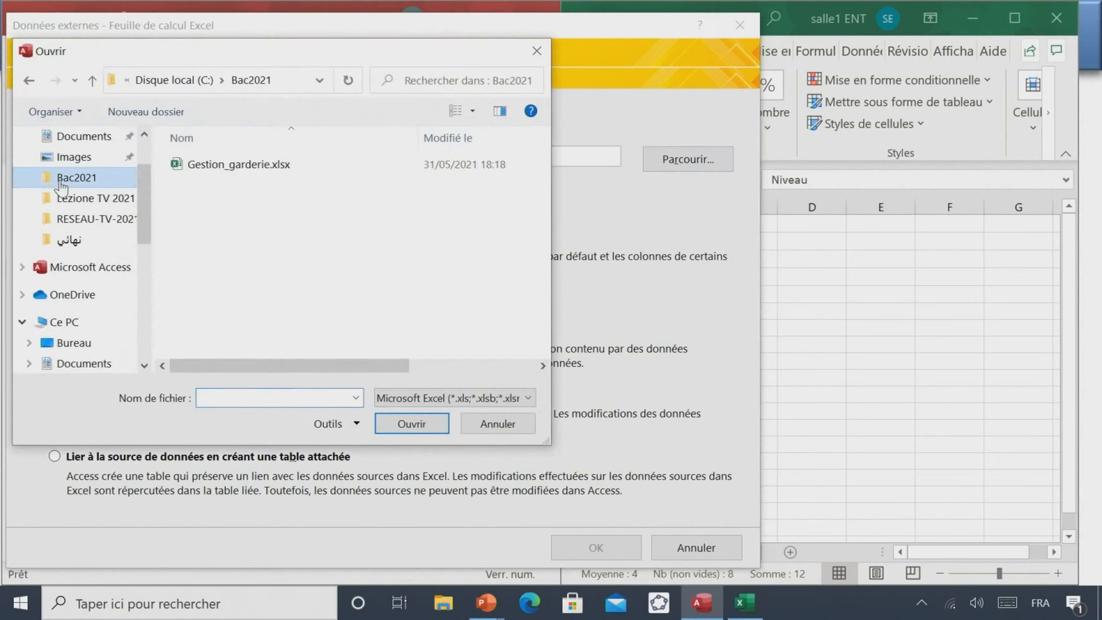
pyautogui.click(270, 164)
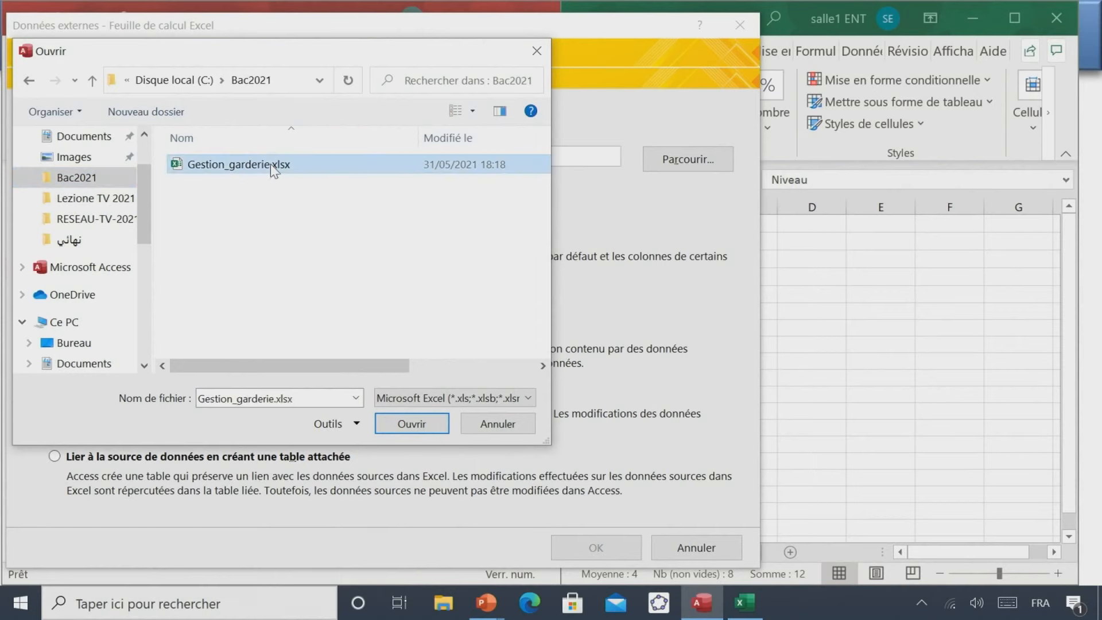
pyautogui.doubleClick(271, 164)
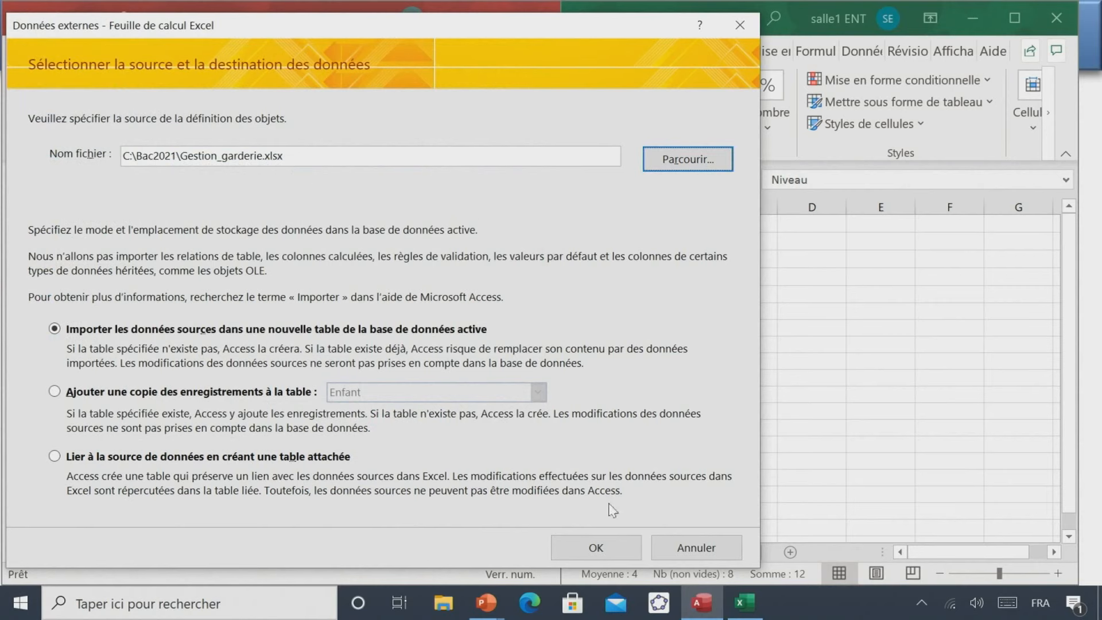
# Set the import to append a copy of the records to the existing tarif table.
pyautogui.click(76, 394)
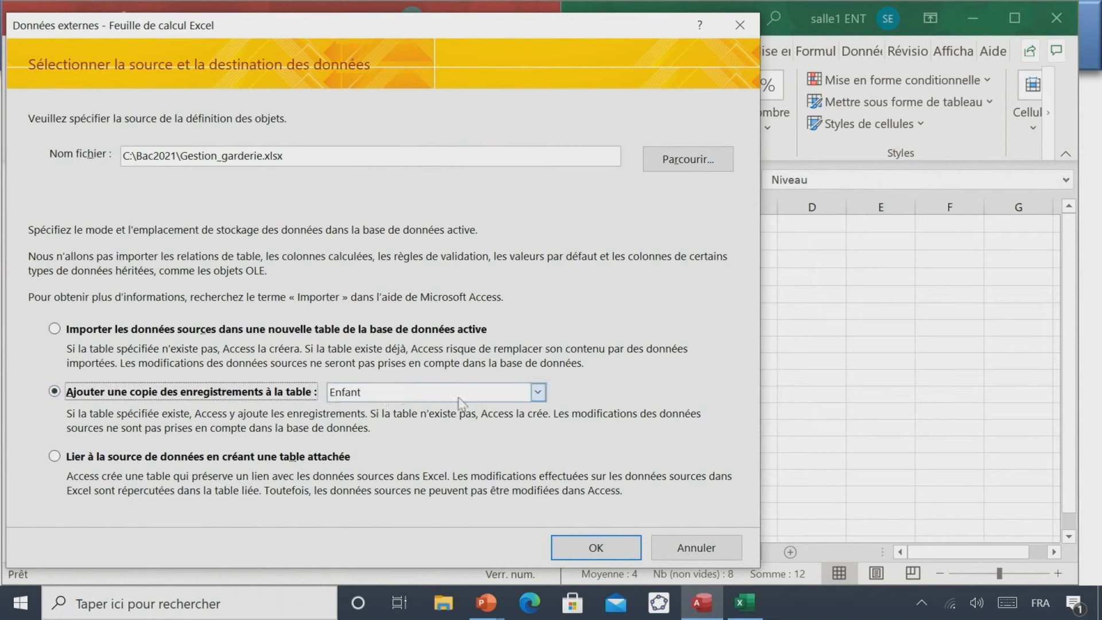
pyautogui.click(537, 393)
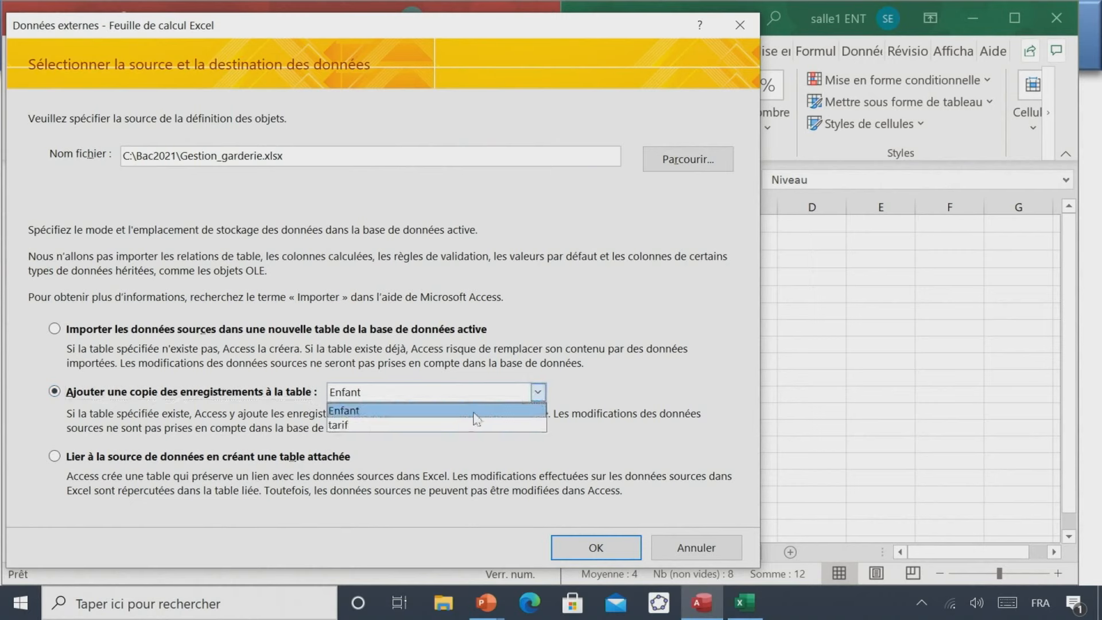
pyautogui.click(423, 425)
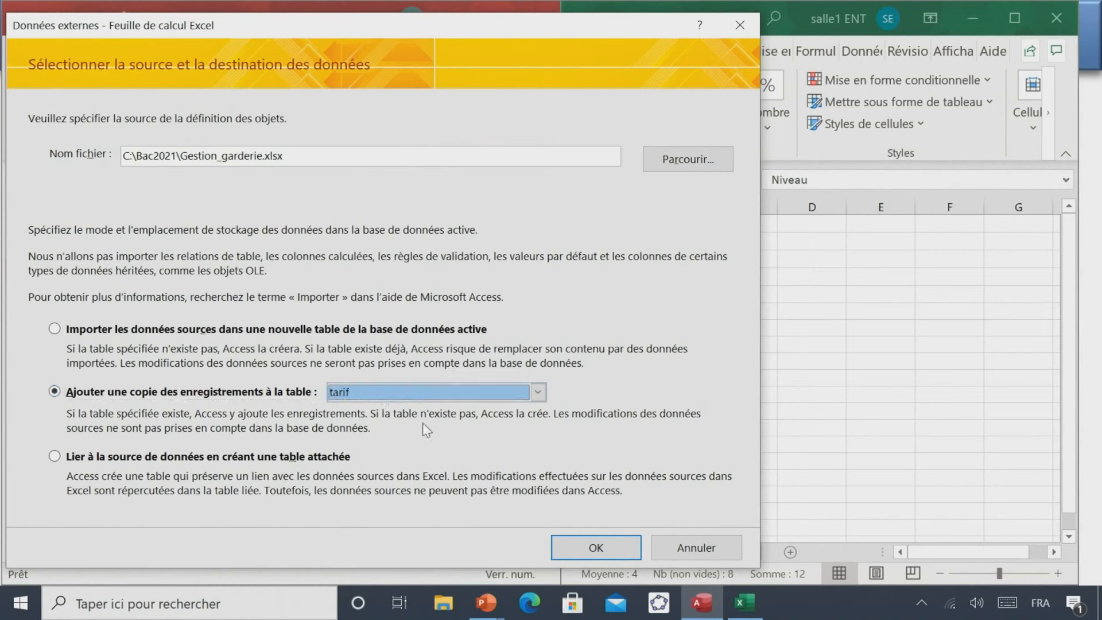
pyautogui.click(580, 546)
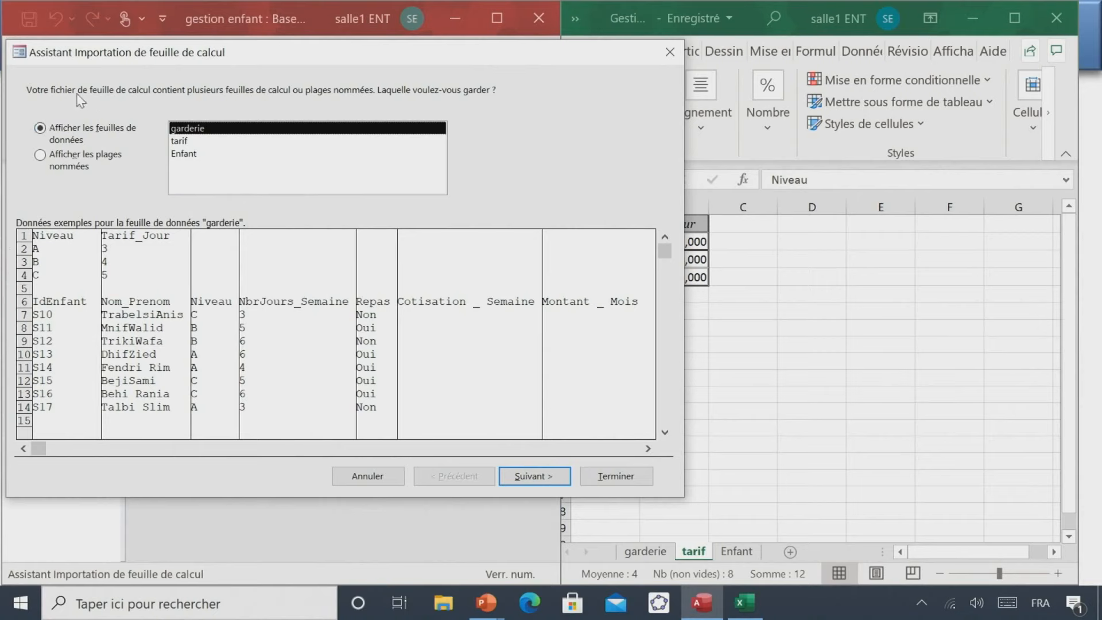
# Import the tarif sheet into the tarif table and save the import steps as Importation-Gestion_garderie.
pyautogui.click(183, 142)
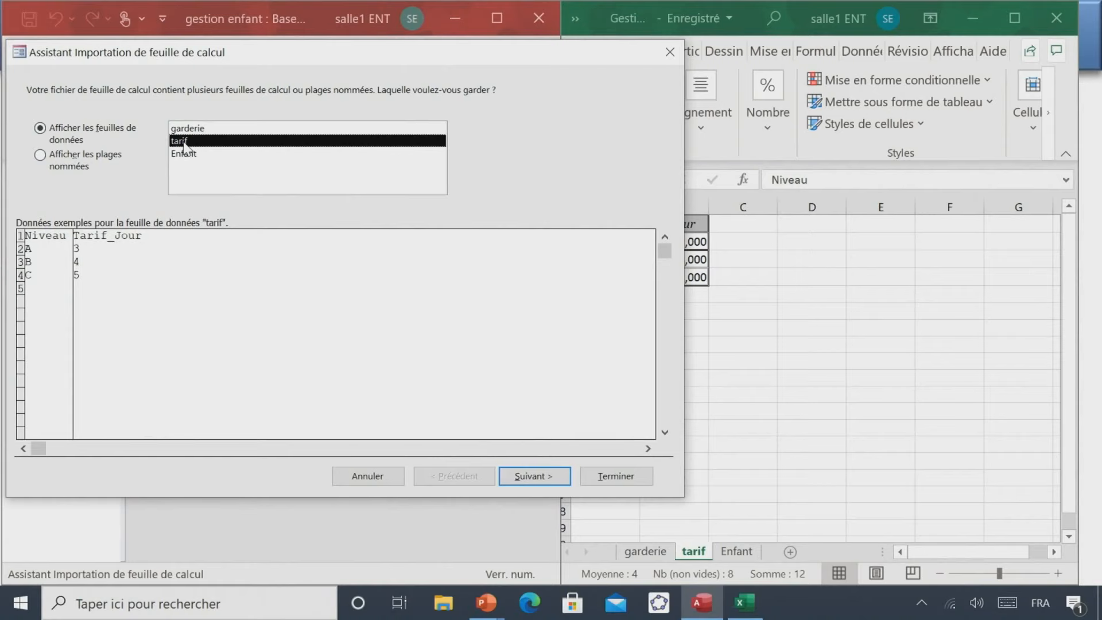
pyautogui.click(541, 479)
pyautogui.click(539, 475)
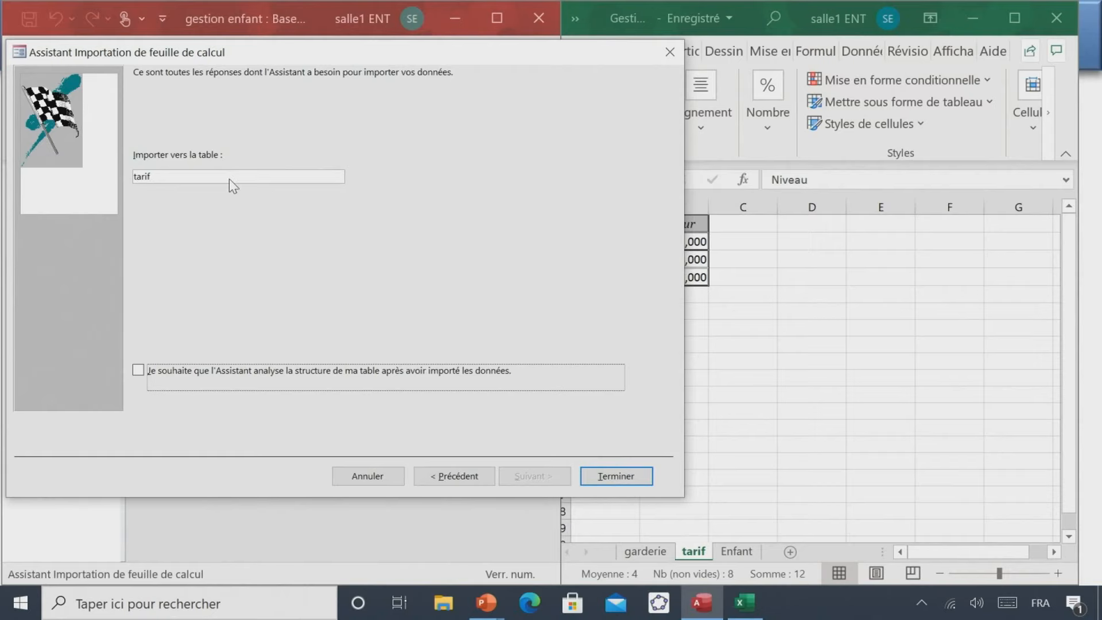
pyautogui.click(613, 481)
pyautogui.click(481, 385)
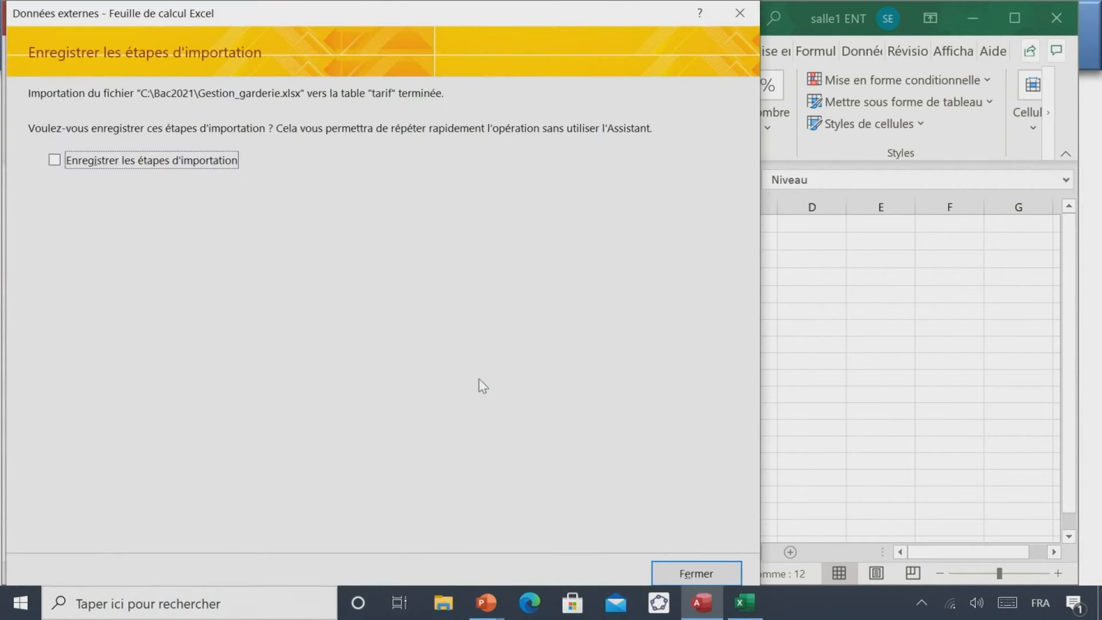
pyautogui.click(54, 161)
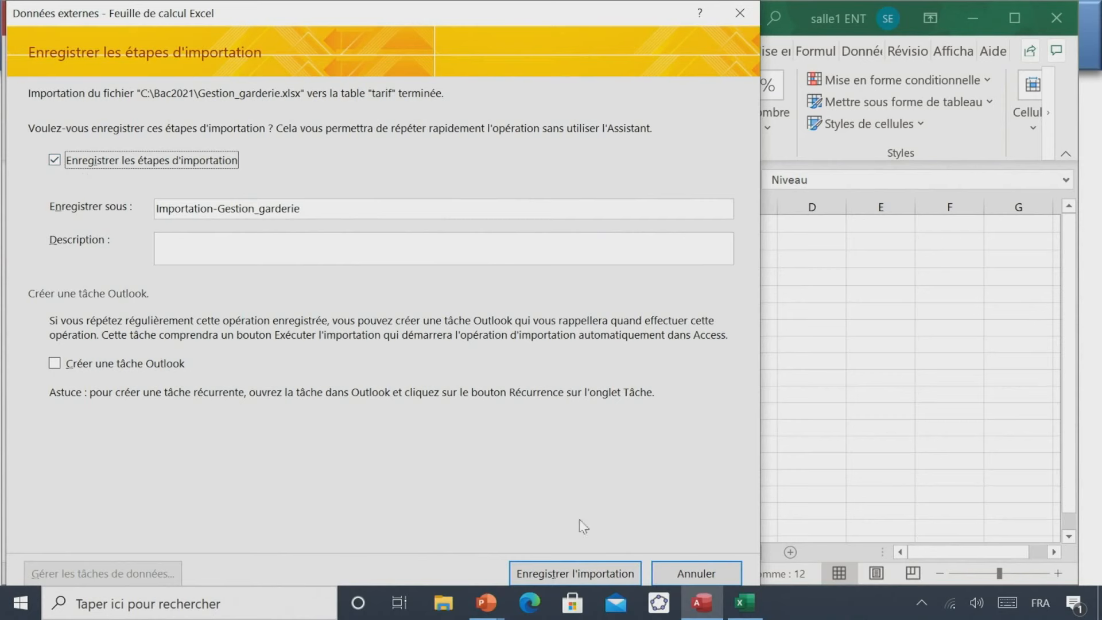
pyautogui.click(576, 573)
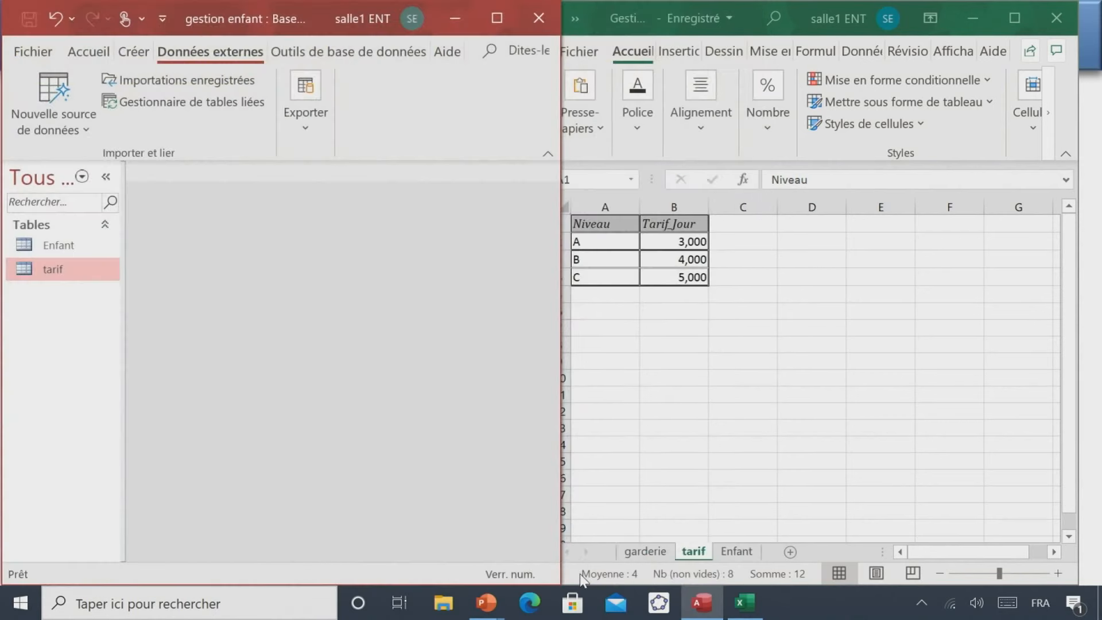
# Open the tarif table, add a record with Niveau A1 and Tarif_Jour 6, and close the table.
pyautogui.doubleClick(41, 271)
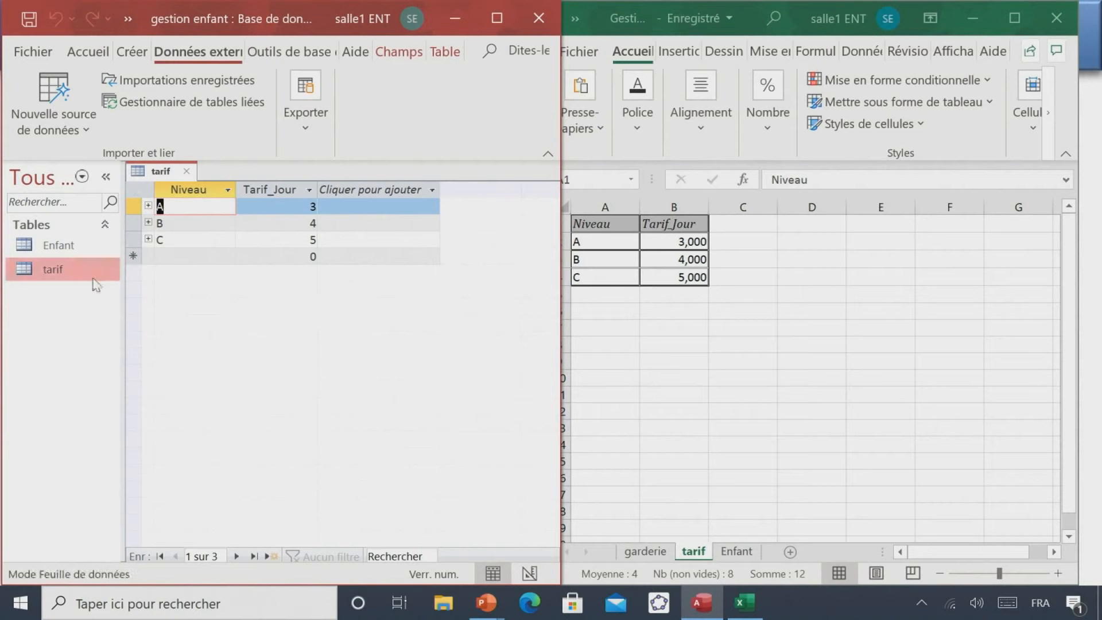
pyautogui.click(90, 251)
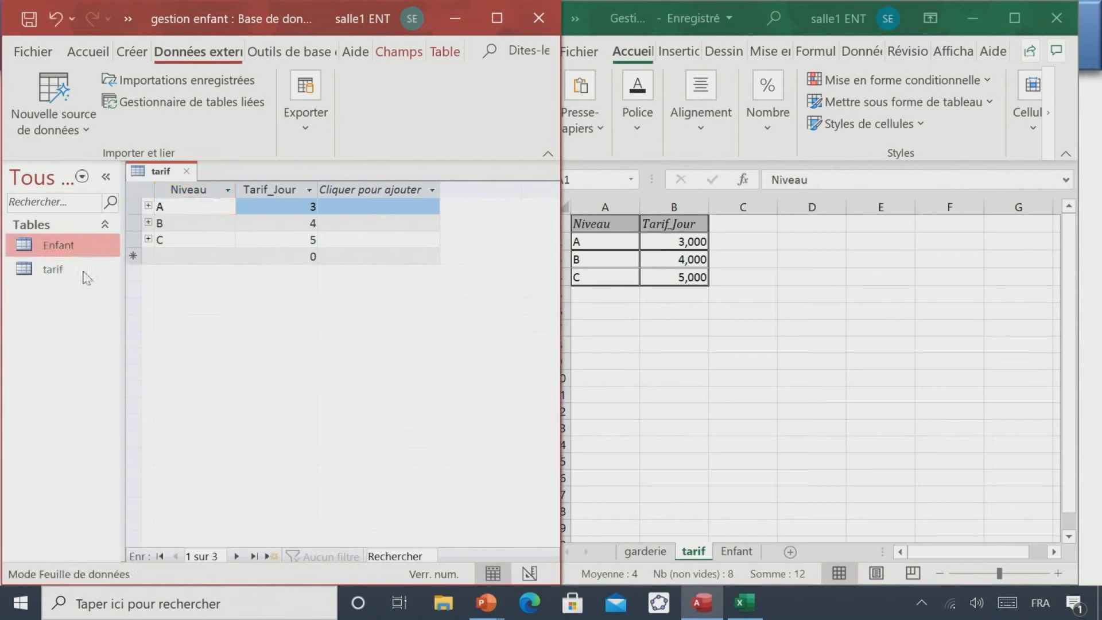
pyautogui.click(79, 273)
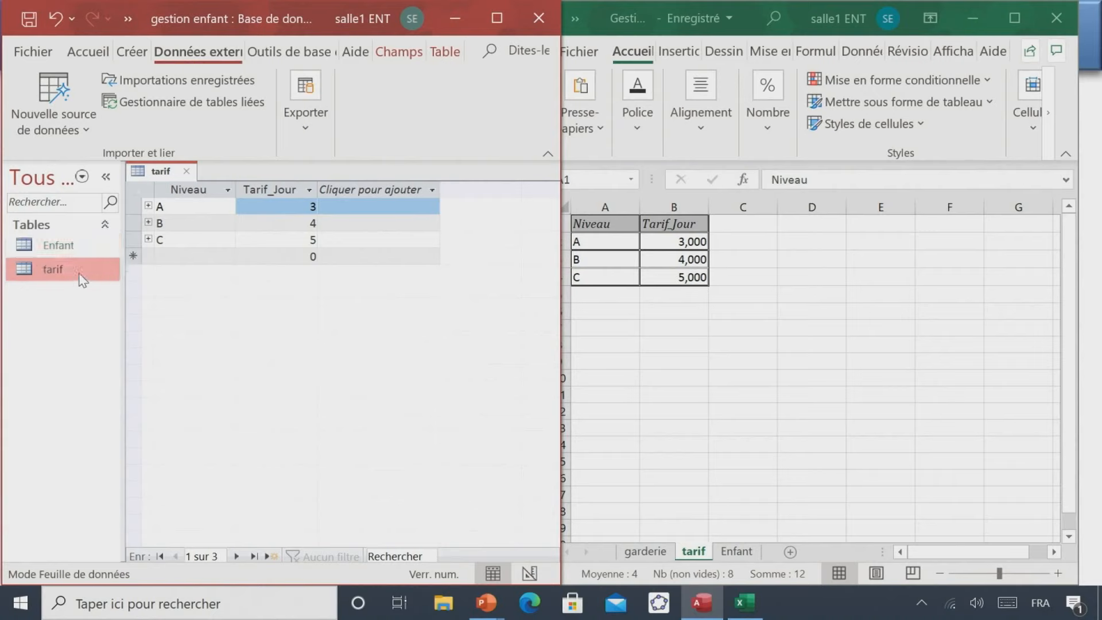
pyautogui.click(179, 256)
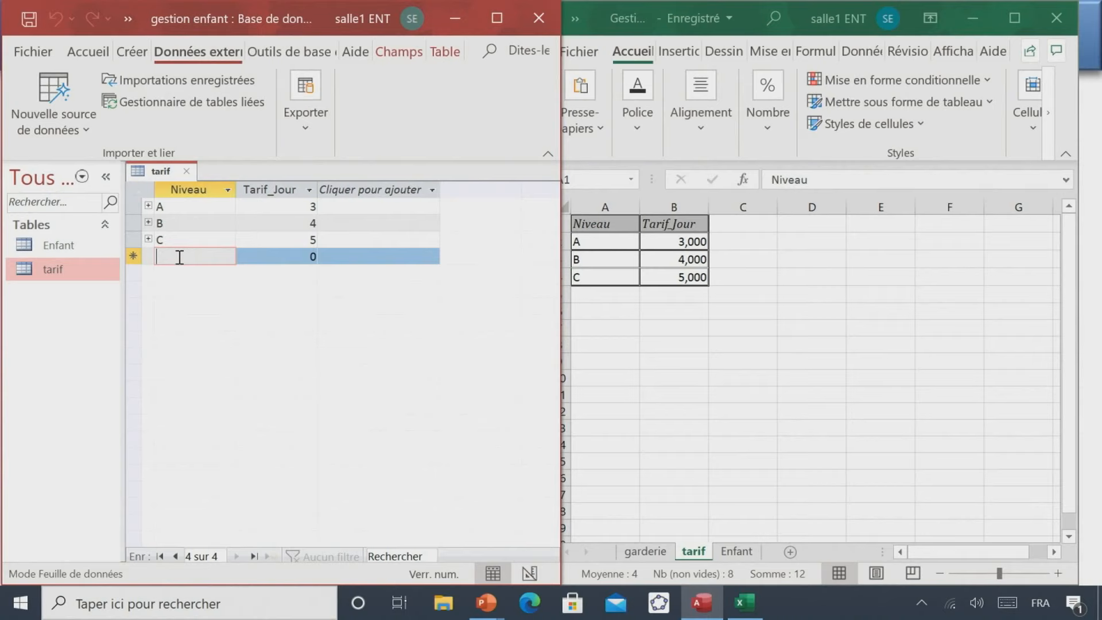
pyautogui.write('A1')
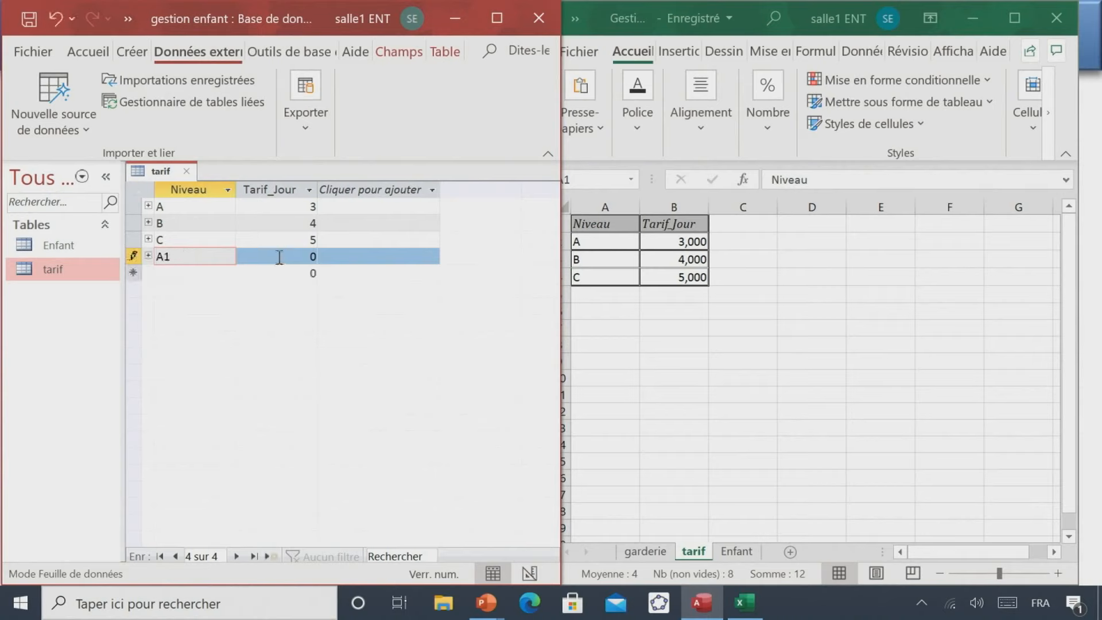
pyautogui.click(279, 256)
pyautogui.moveTo(300, 256); pyautogui.dragTo(323, 256)
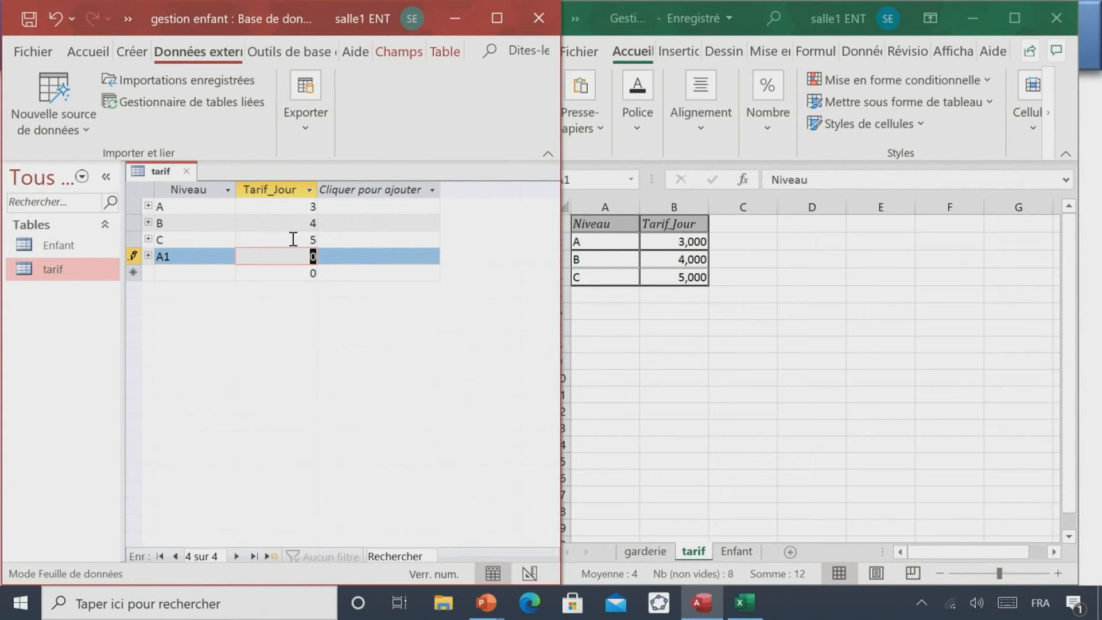
pyautogui.write('6')
pyautogui.rightClick(184, 293)
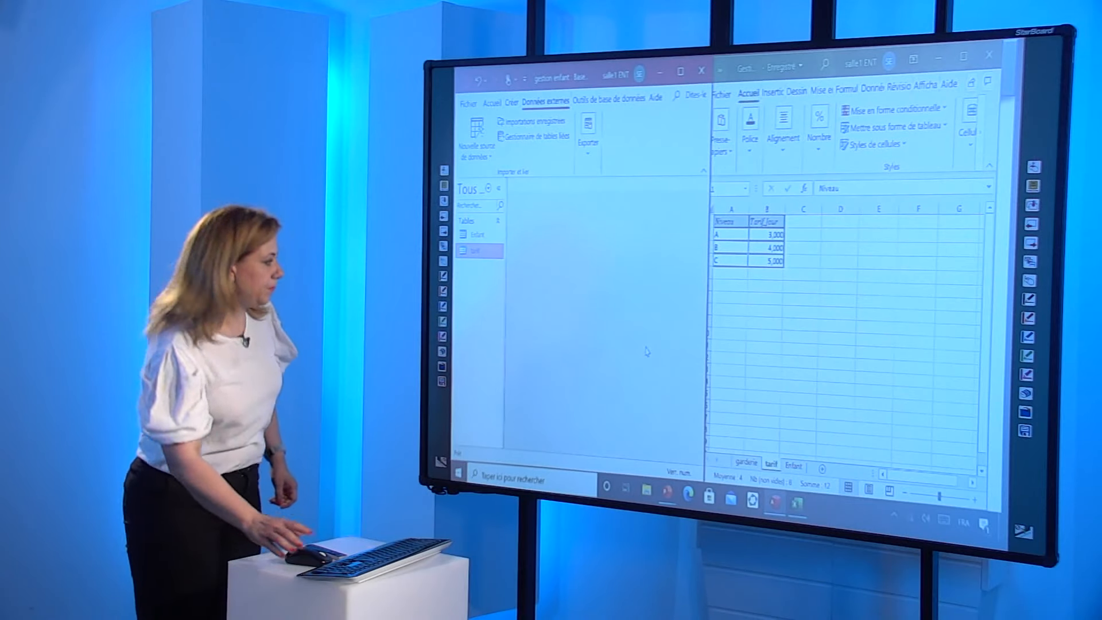
# Switch to the PowerPoint slide show and advance past the PLAN slide to the Evaluation slide about Gestion_Numero.
pyautogui.moveTo(668, 491)
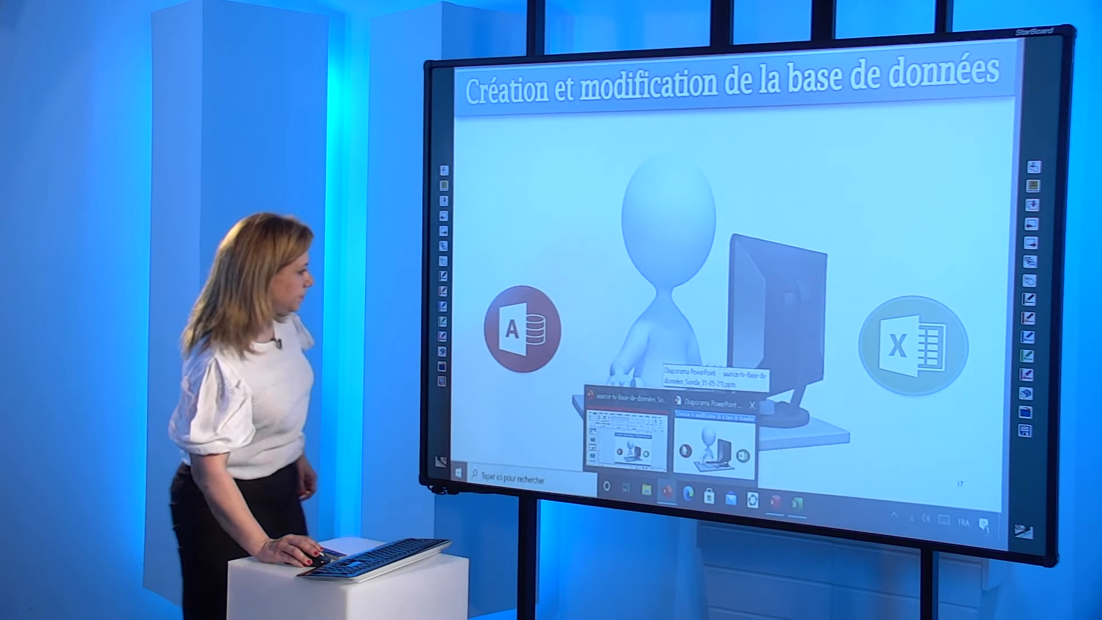
pyautogui.click(688, 451)
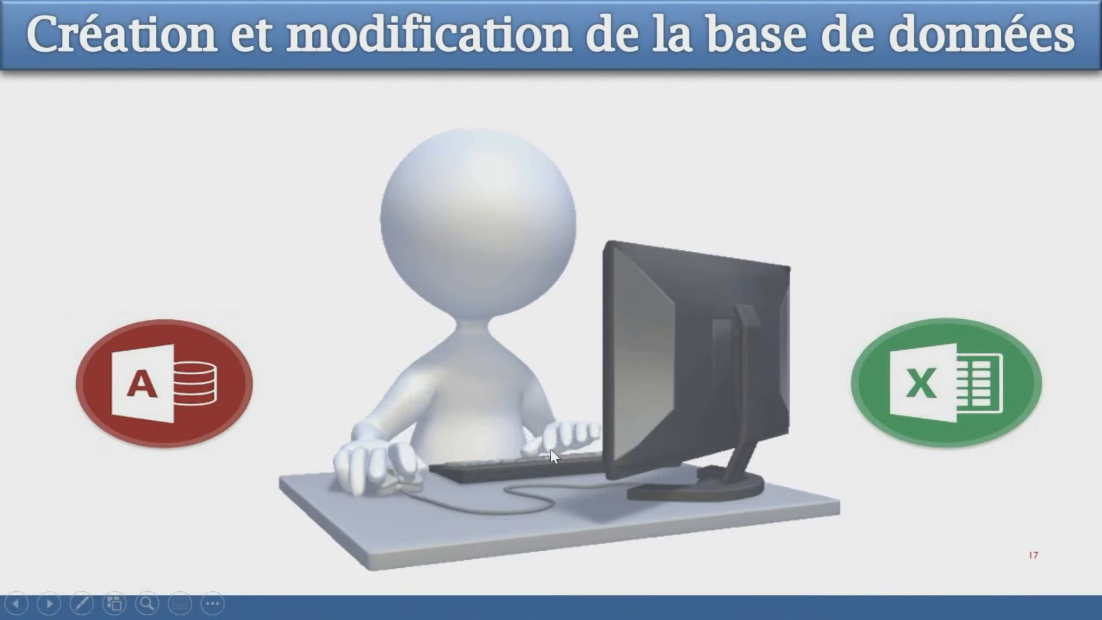
pyautogui.click(550, 450)
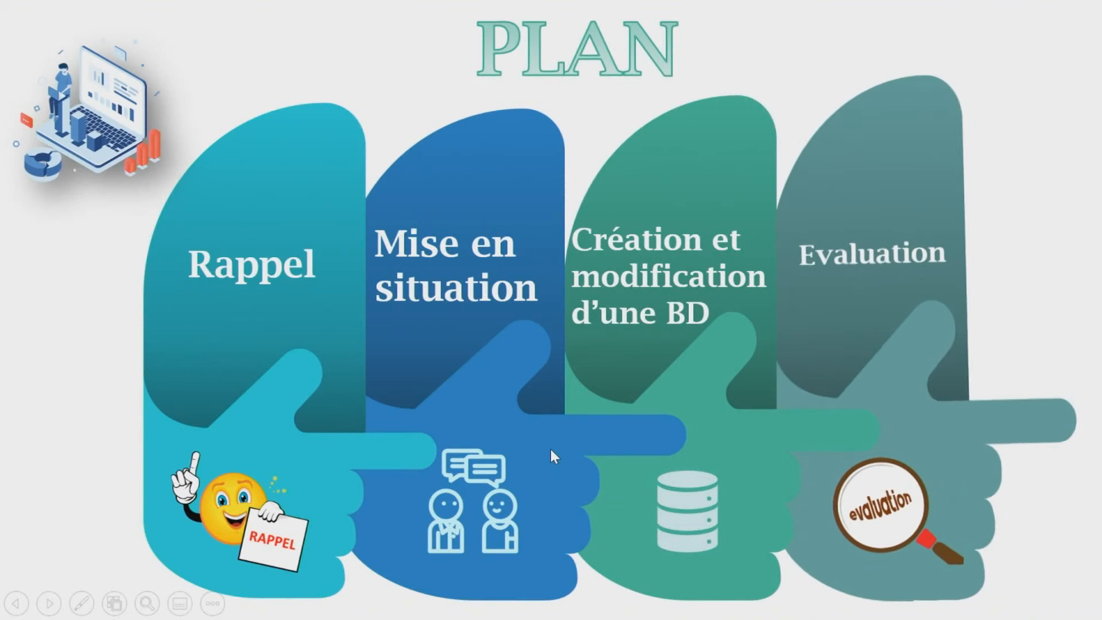
pyautogui.press('Right')
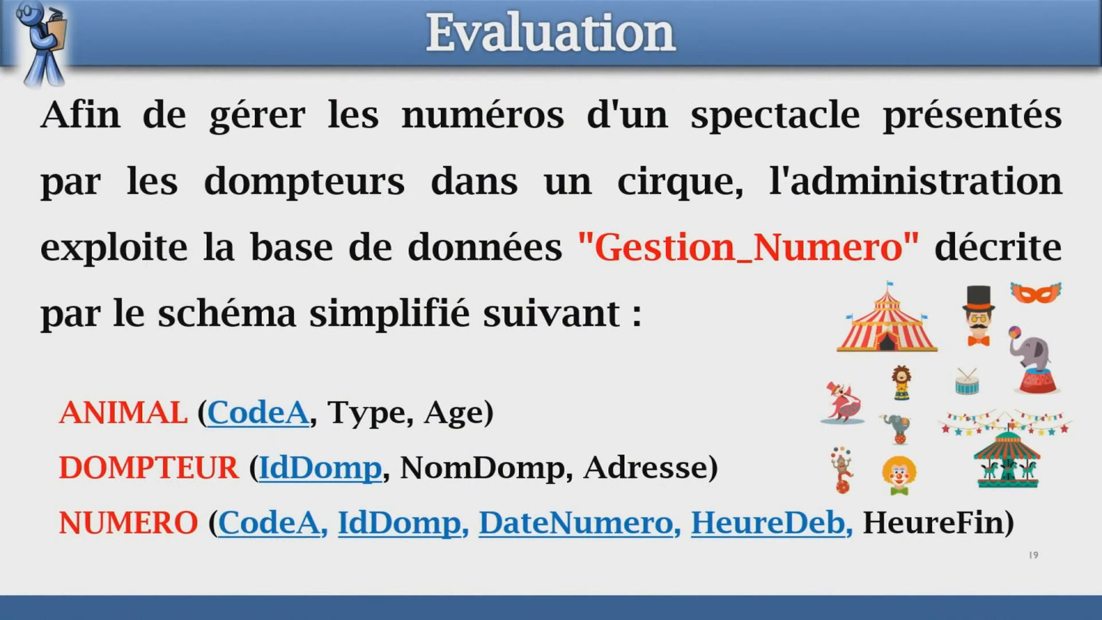